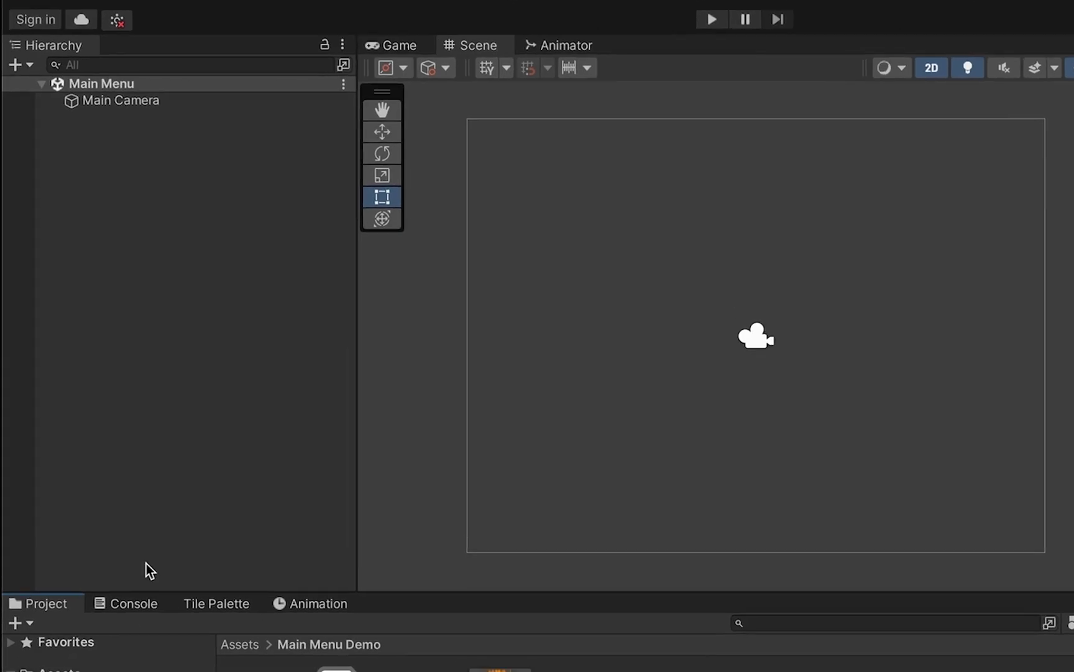
Step: Add a Text - TextMeshPro object to the Main Menu scene and import the TMP Essentials
{"action": "right_click", "coordinate": [169, 358]}
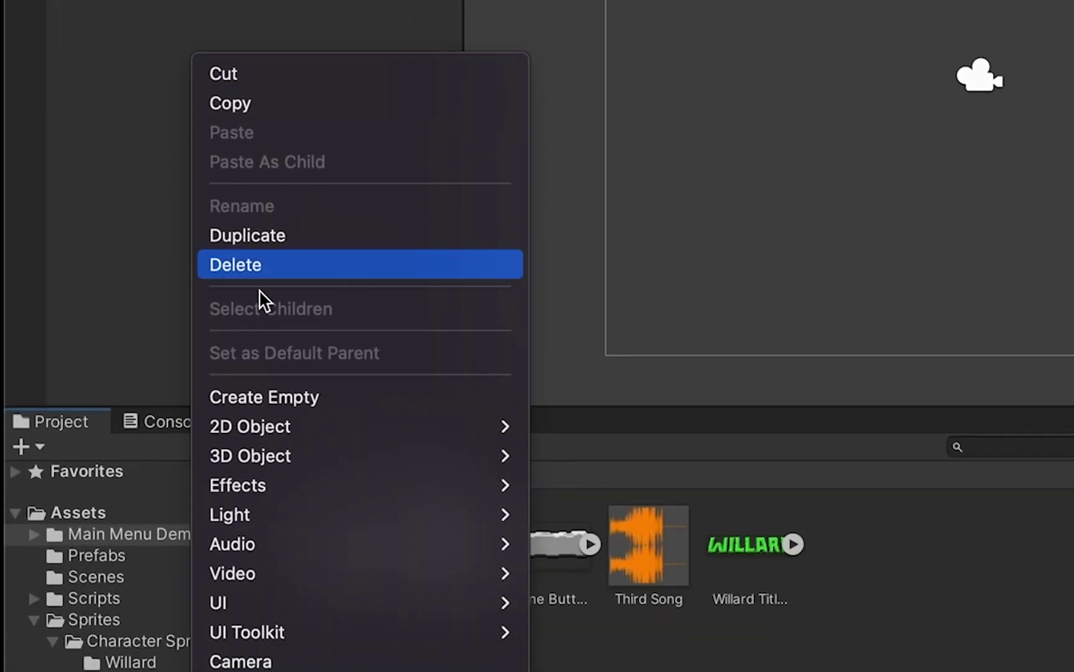
{"action": "mouse_move", "coordinate": [292, 570]}
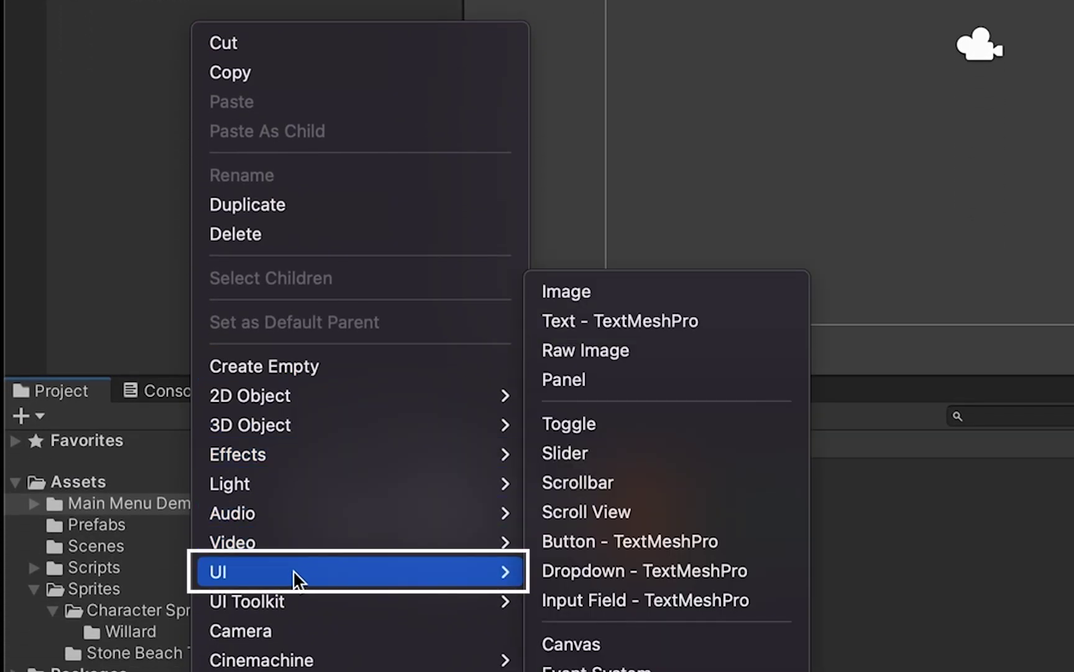
{"action": "left_click", "coordinate": [662, 314]}
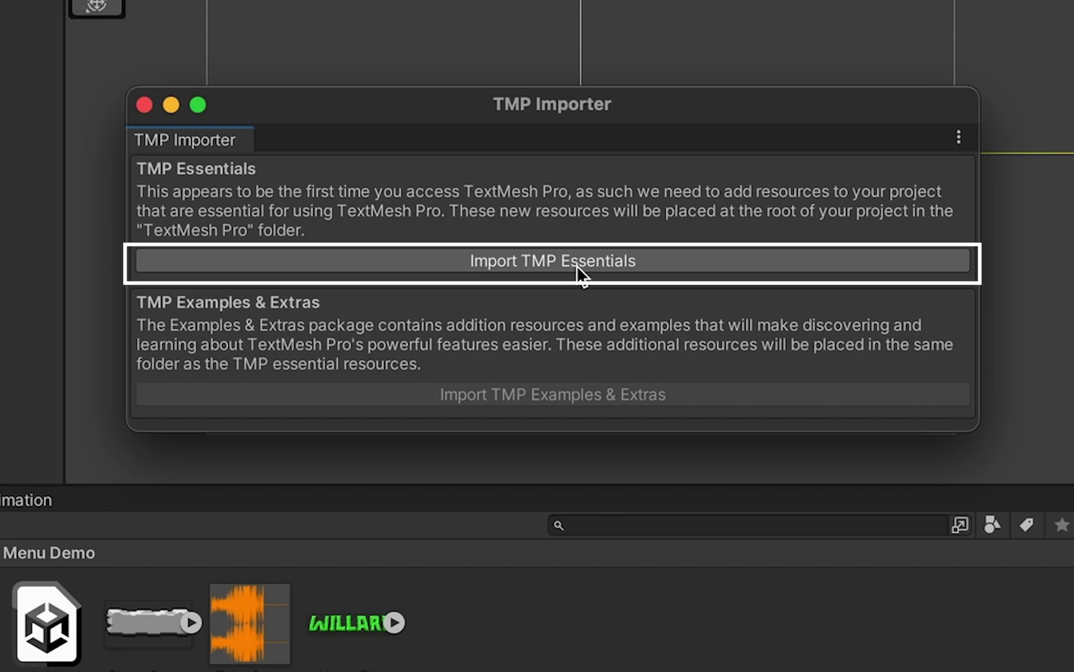
{"action": "left_click", "coordinate": [578, 265]}
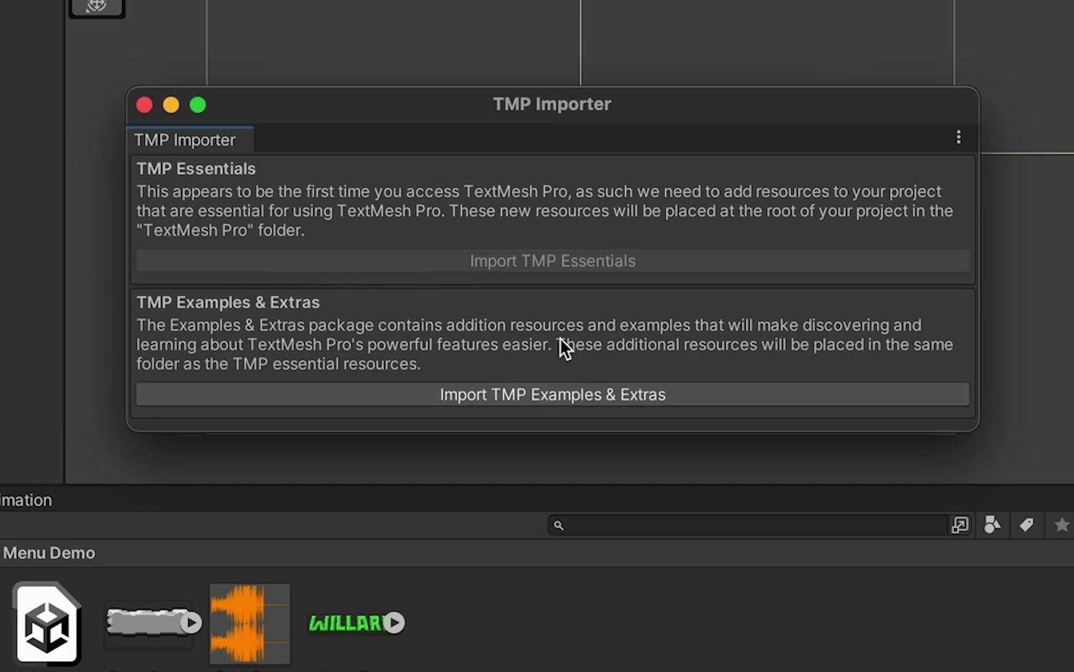
{"action": "left_click", "coordinate": [144, 105]}
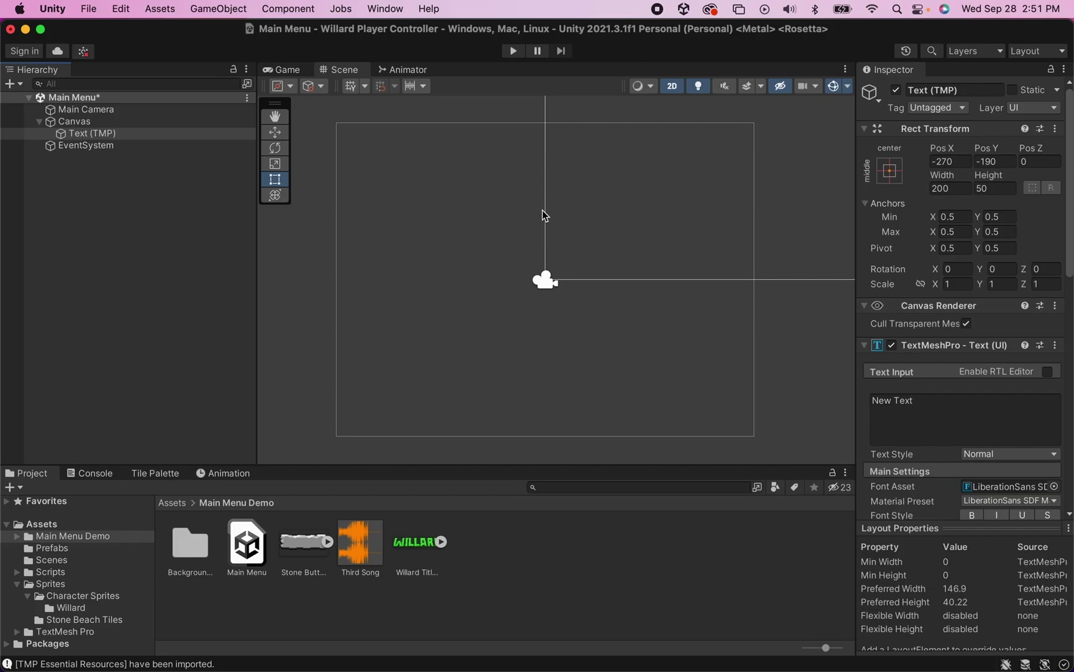
Step: Frame the Canvas in the Scene view and centre its New Text label
{"action": "left_click", "coordinate": [83, 122]}
{"action": "double_click", "coordinate": [82, 120]}
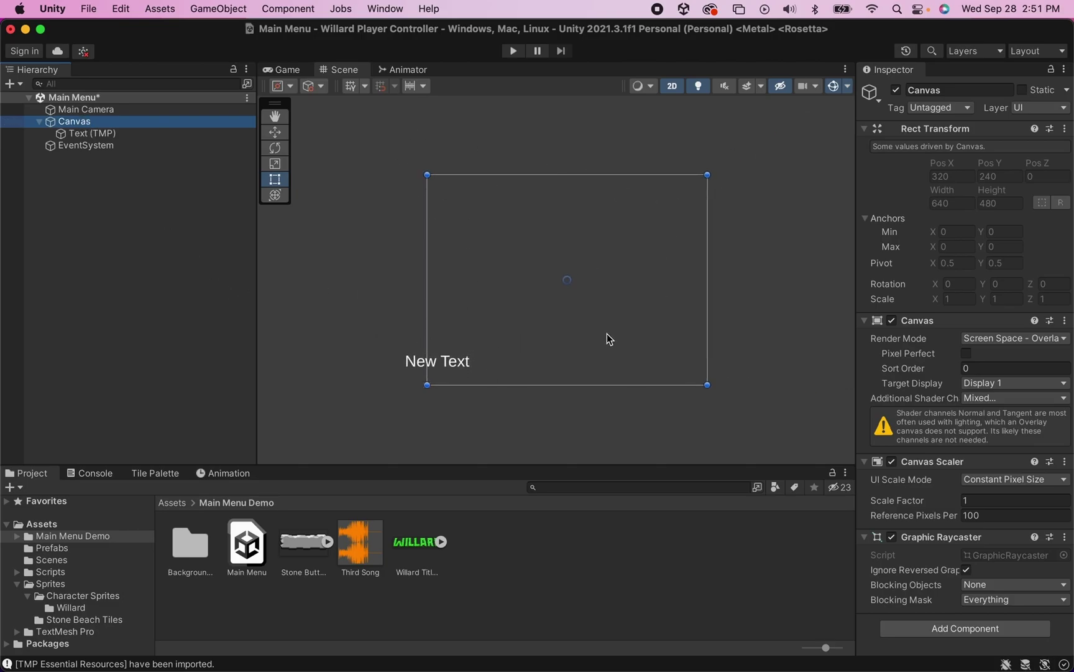
{"action": "scroll", "coordinate": [426, 385], "scroll_direction": "up", "scroll_amount": 3}
{"action": "scroll", "coordinate": [426, 387], "scroll_direction": "up", "scroll_amount": 10}
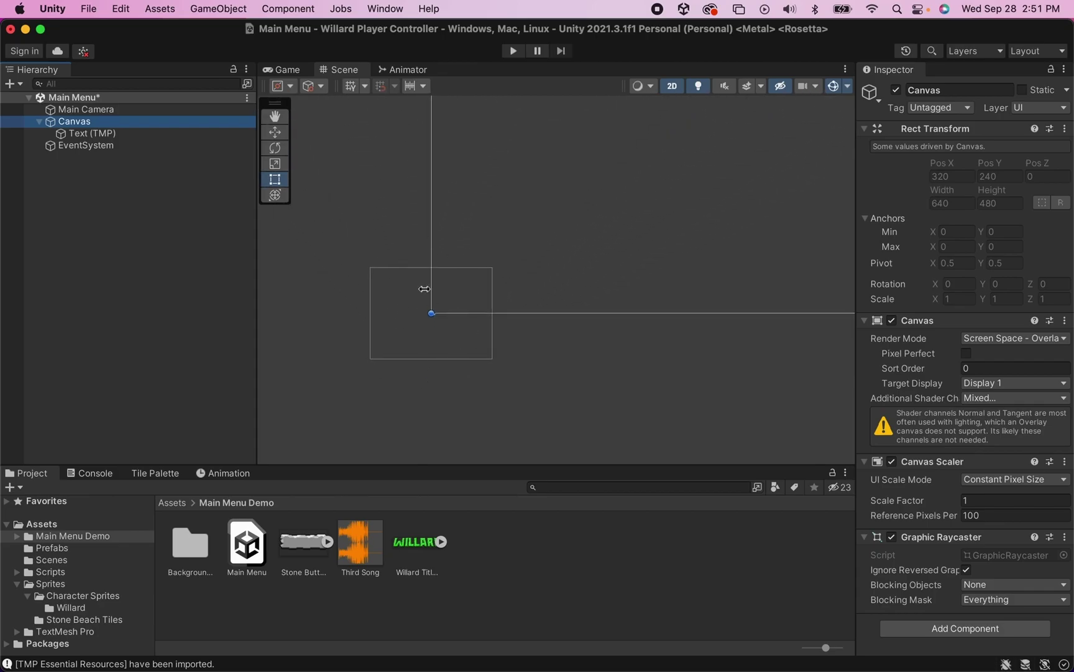
{"action": "scroll", "coordinate": [585, 170], "scroll_direction": "down", "scroll_amount": 10}
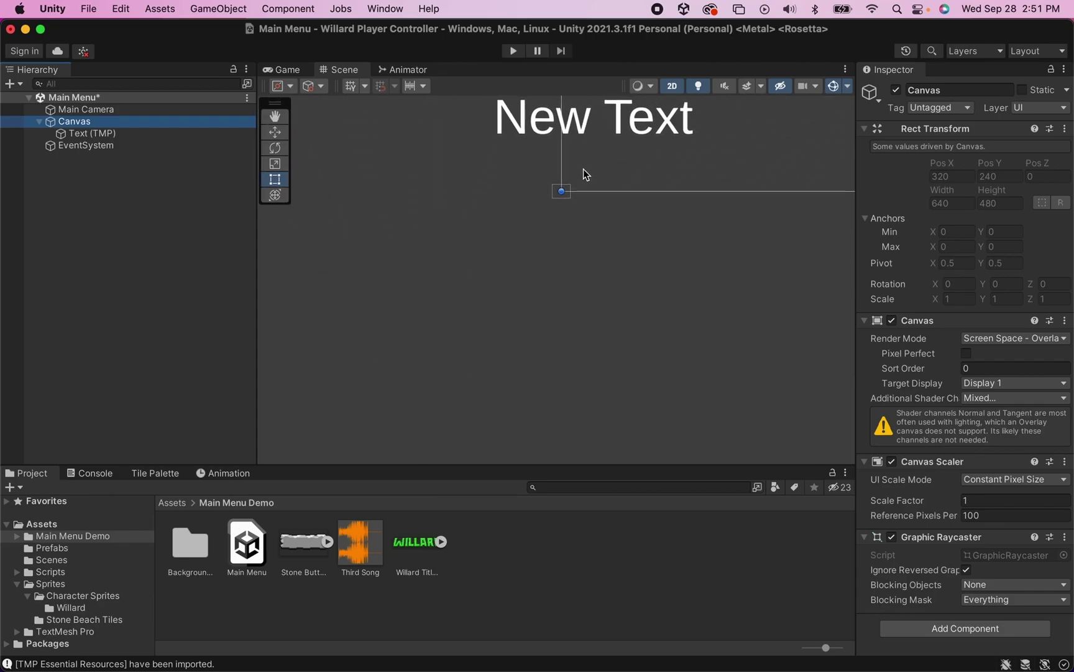
{"action": "middle_click_drag", "start_coordinate": [705, 120], "coordinate": [639, 193]}
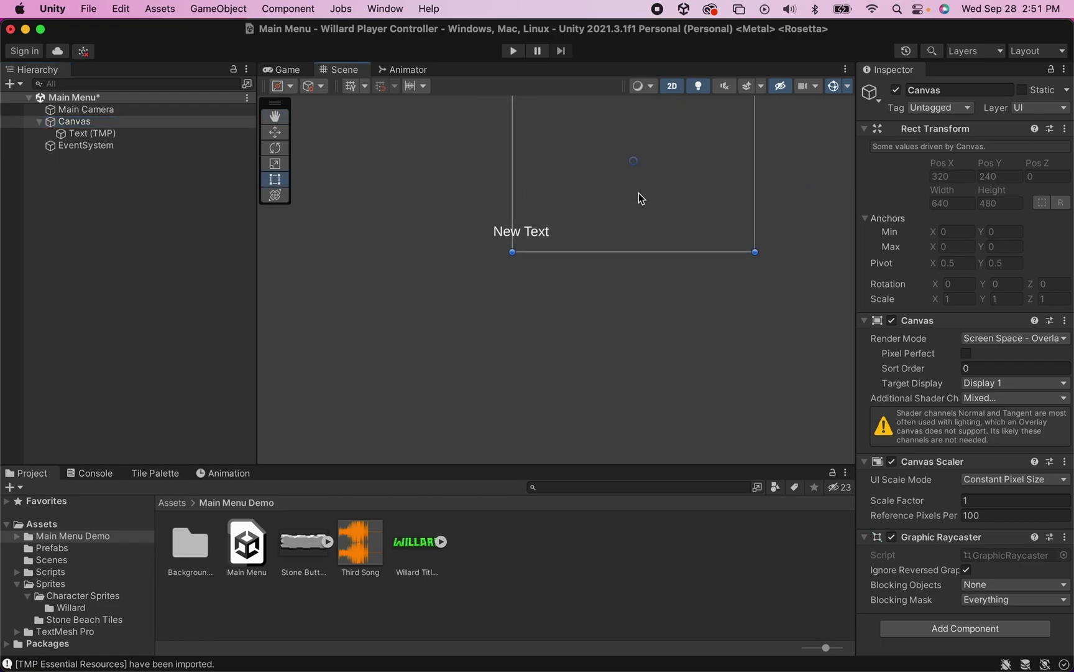
{"action": "middle_click_drag", "start_coordinate": [708, 129], "coordinate": [605, 222]}
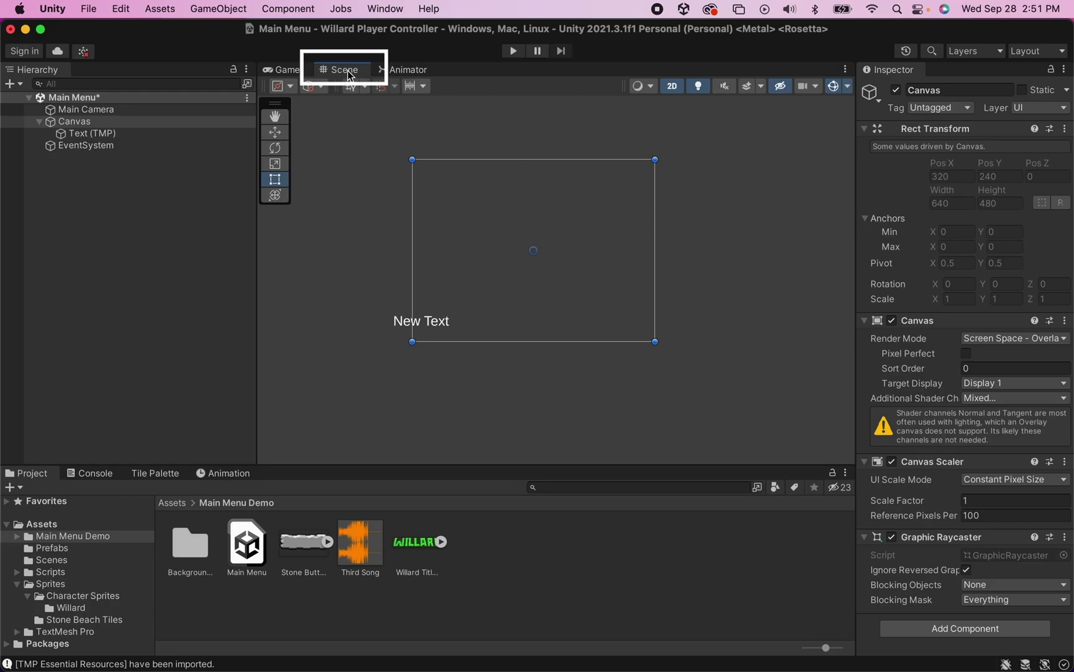
Step: Dock the Scene view beside the Game view and narrow the Hierarchy panel
{"action": "left_click_drag", "start_coordinate": [341, 74], "coordinate": [549, 271]}
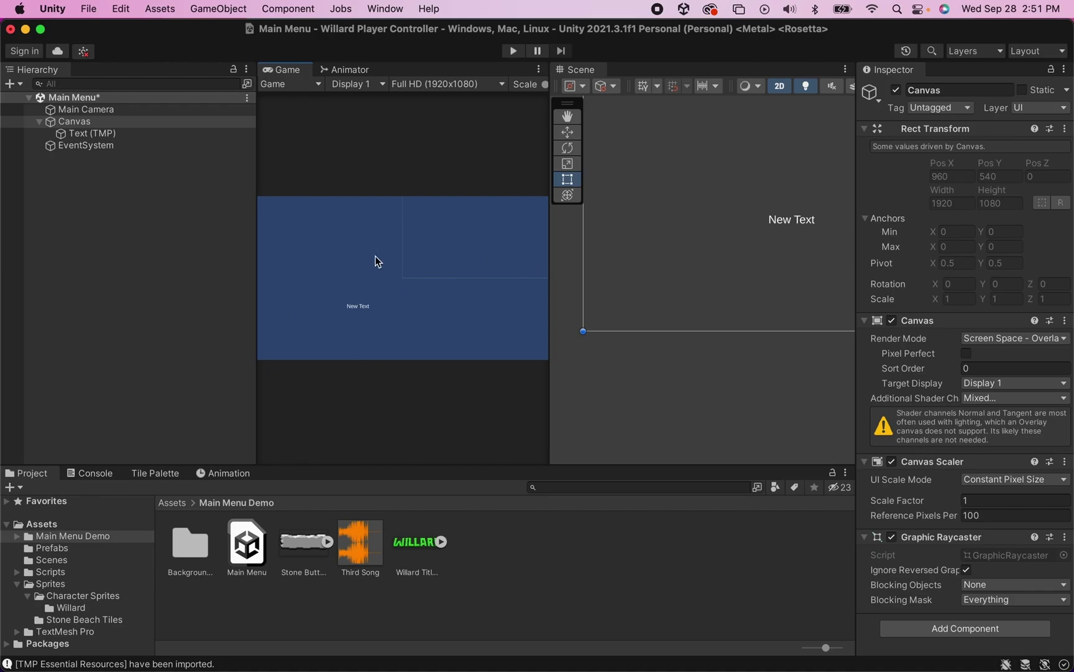
{"action": "left_click_drag", "start_coordinate": [257, 182], "coordinate": [137, 183]}
{"action": "scroll", "coordinate": [880, 225], "scroll_direction": "down", "scroll_amount": 5}
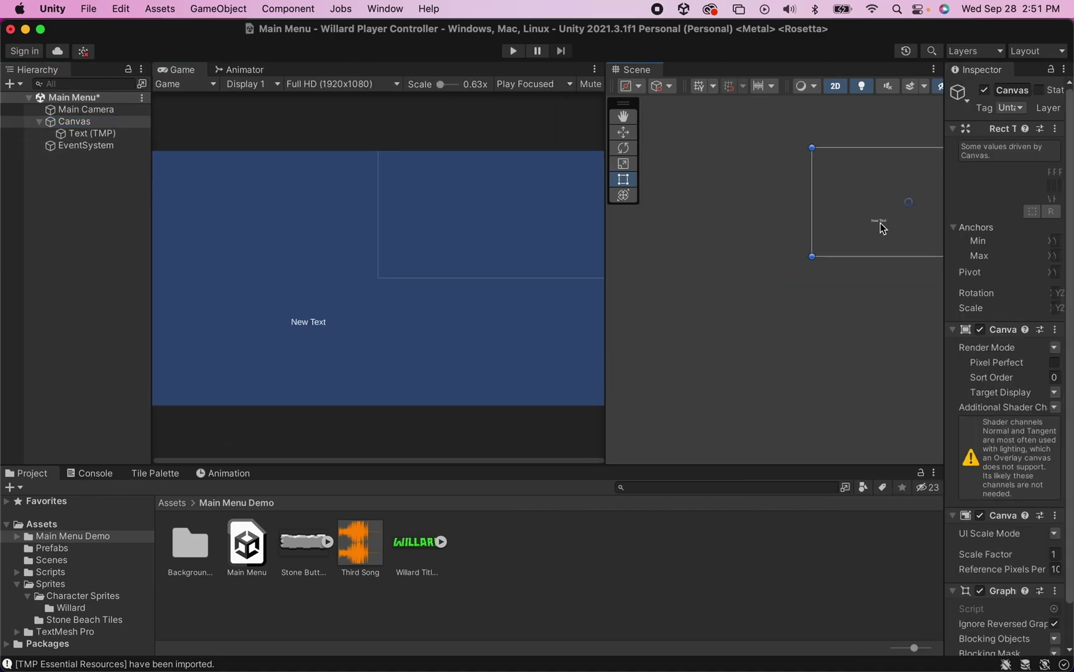
{"action": "middle_click_drag", "start_coordinate": [899, 195], "coordinate": [772, 210]}
Step: Move the Text (TMP) label up to the canvas's top centre
{"action": "left_click", "coordinate": [628, 130]}
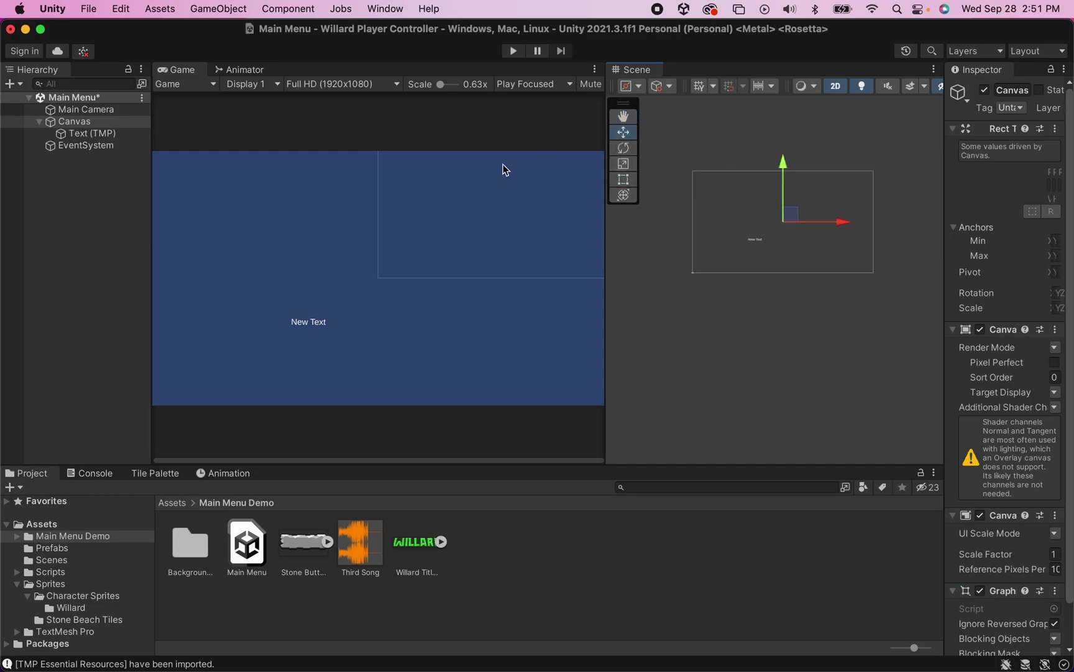
{"action": "left_click", "coordinate": [82, 136]}
{"action": "left_click_drag", "start_coordinate": [764, 235], "coordinate": [809, 202]}
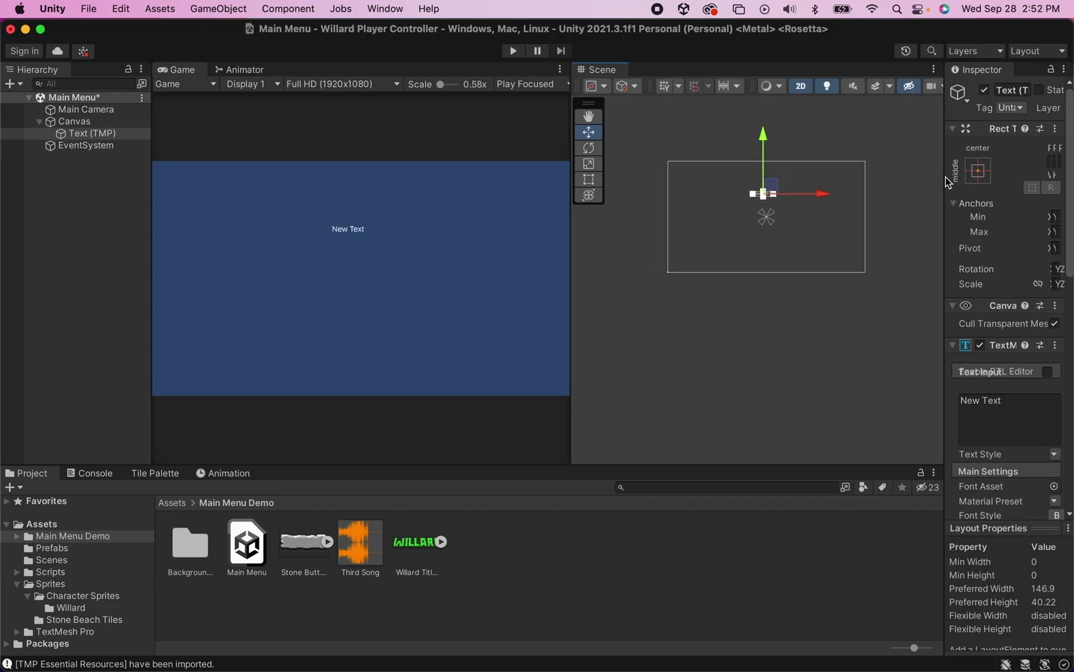
Step: Make the title text bold, italic and underlined at font size 64, widening it to one line
{"action": "left_click_drag", "start_coordinate": [948, 181], "coordinate": [775, 188]}
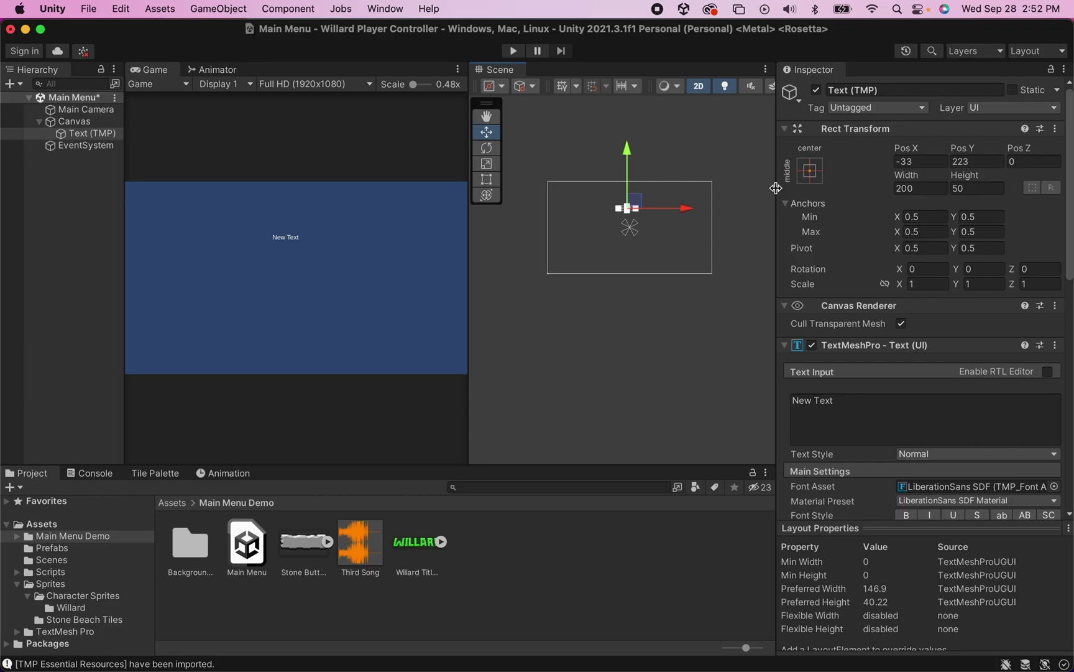
{"action": "scroll", "coordinate": [902, 385], "scroll_direction": "down", "scroll_amount": 5}
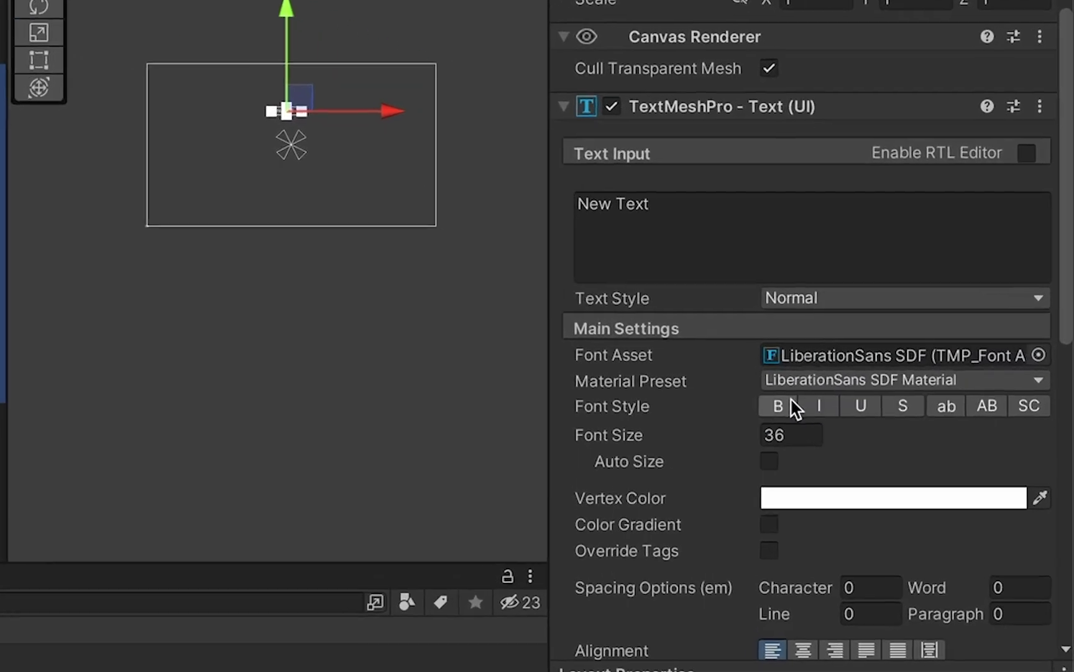
{"action": "left_click", "coordinate": [749, 413]}
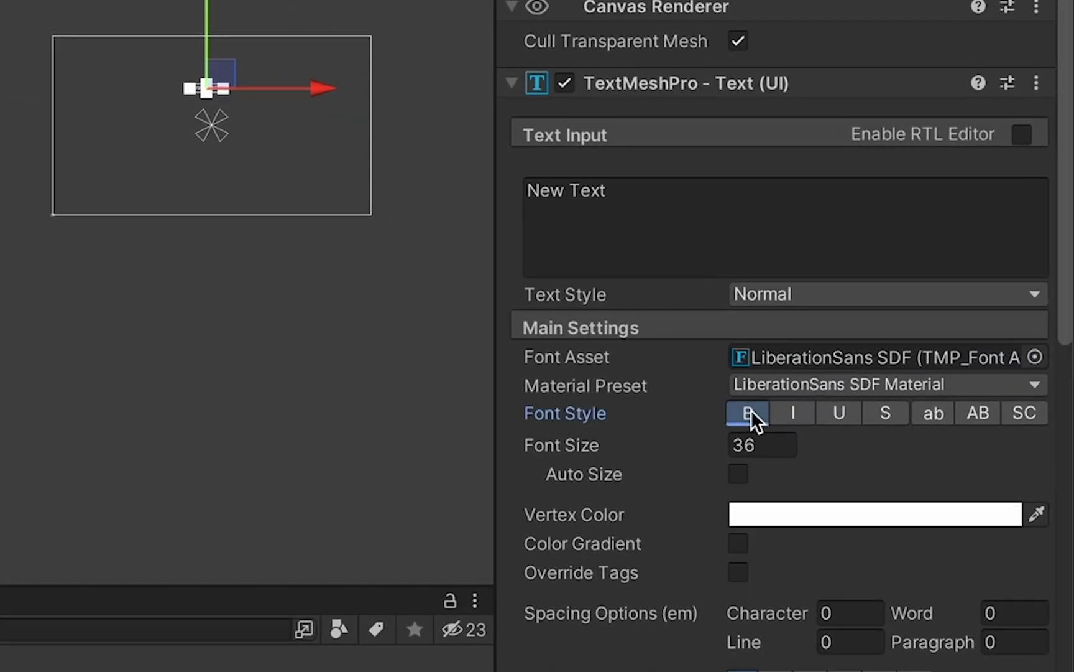
{"action": "left_click", "coordinate": [795, 413]}
{"action": "left_click", "coordinate": [836, 412]}
{"action": "left_click", "coordinate": [742, 446]}
{"action": "type", "text": "64"}
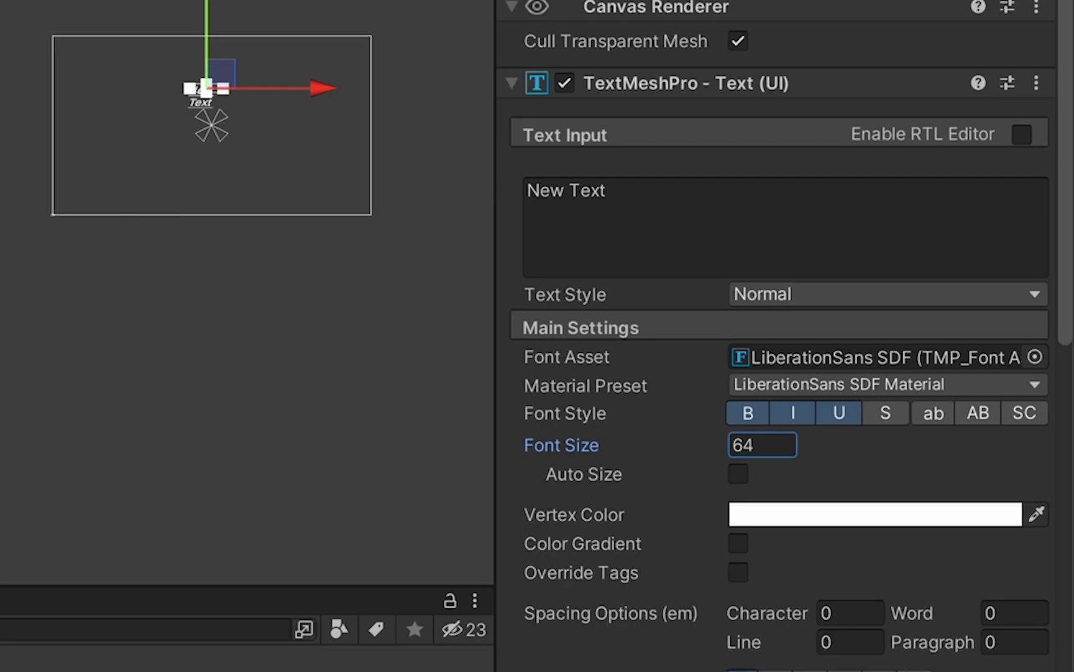
{"action": "scroll", "coordinate": [207, 77], "scroll_direction": "up", "scroll_amount": 5}
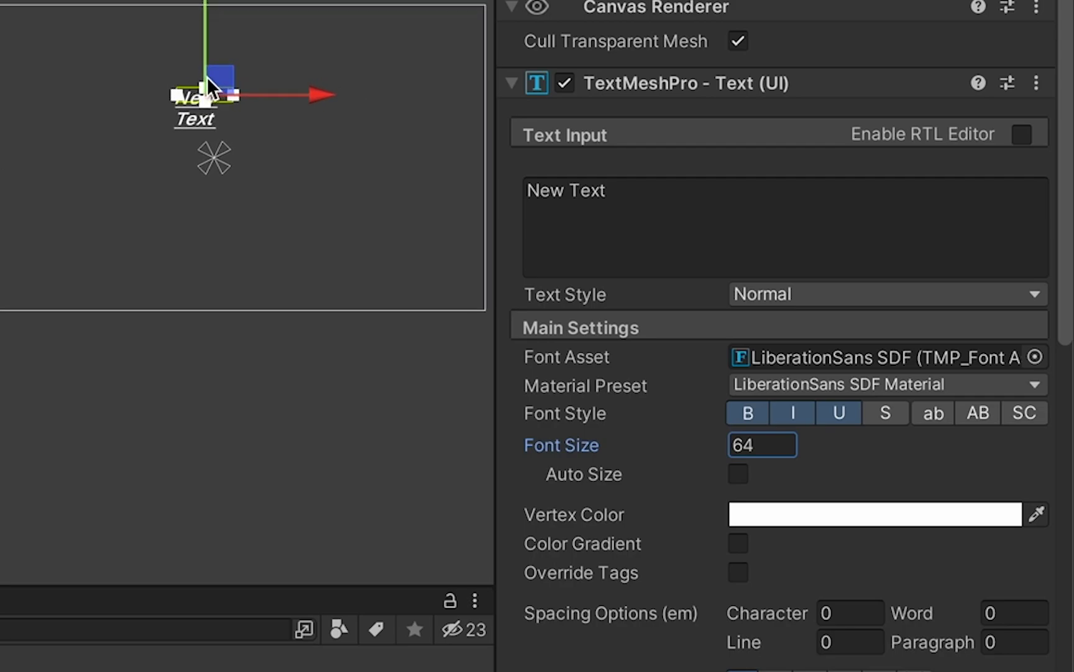
{"action": "left_click_drag", "start_coordinate": [154, 106], "coordinate": [95, 104]}
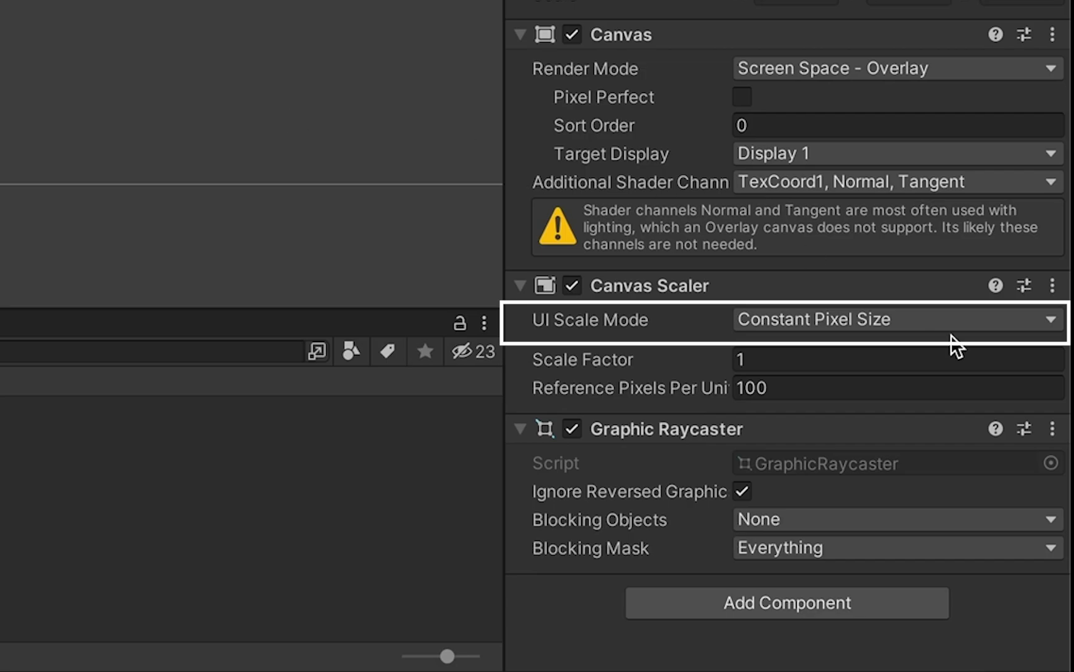
Step: Set the Canvas Scaler to Scale With Screen Size with a 1920 × 1080 reference resolution
{"action": "left_click", "coordinate": [903, 324]}
{"action": "left_click", "coordinate": [902, 346]}
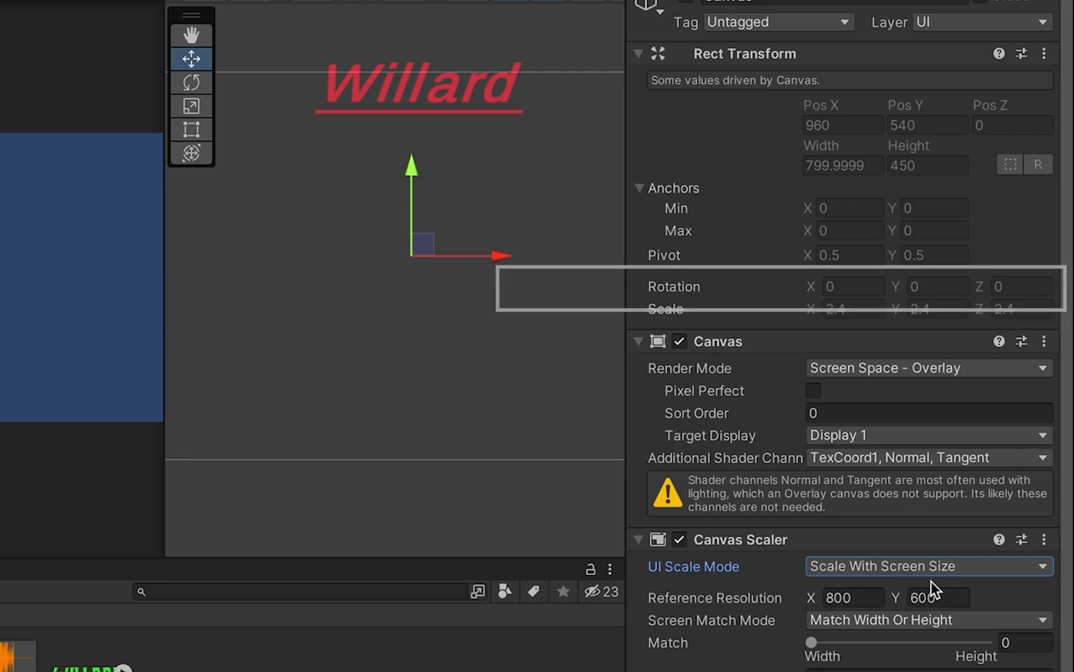
{"action": "left_click", "coordinate": [845, 597]}
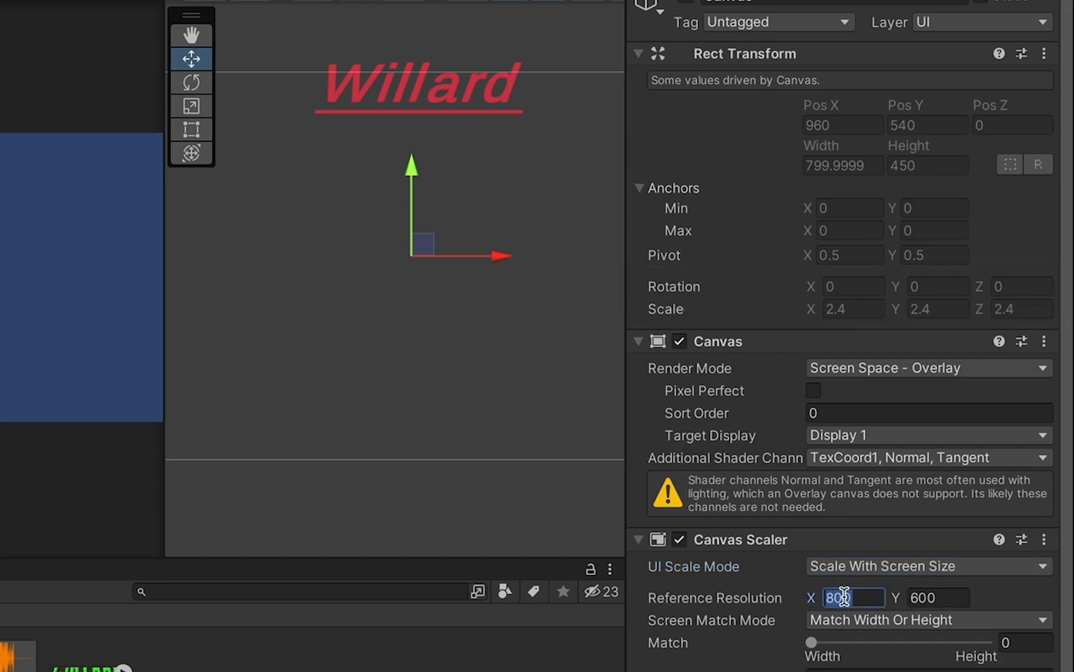
{"action": "type", "text": "1920"}
{"action": "key", "text": "Tab"}
{"action": "type", "text": "1080"}
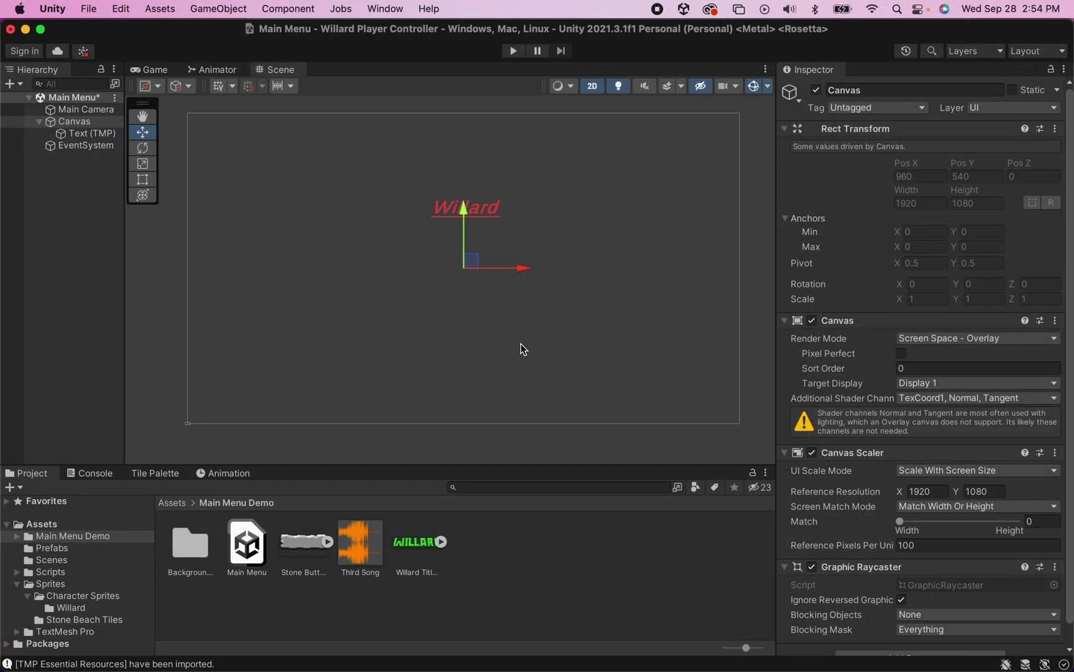
Step: Add a UI Image under the Canvas and name it Title
{"action": "left_click", "coordinate": [23, 124]}
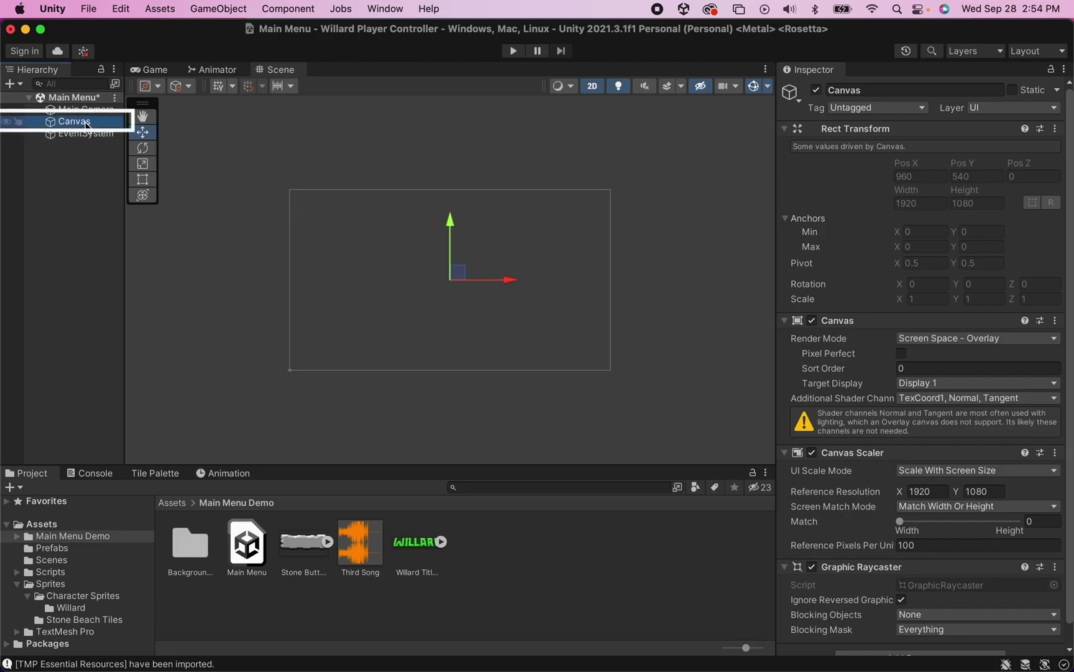
{"action": "right_click", "coordinate": [86, 124]}
{"action": "mouse_move", "coordinate": [126, 441]}
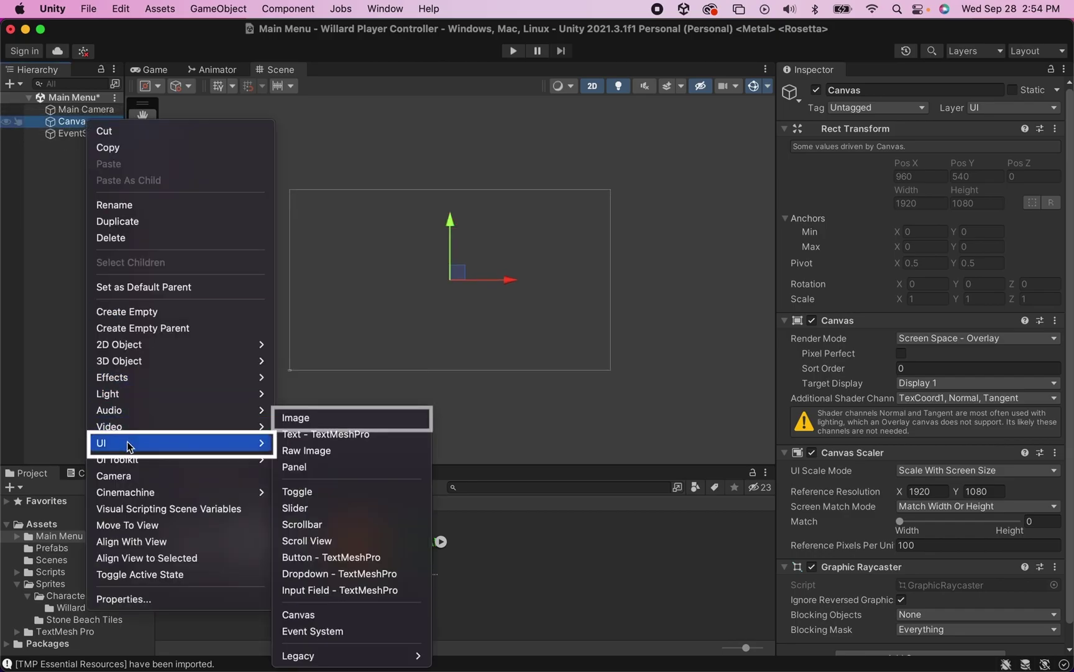
{"action": "left_click", "coordinate": [291, 418]}
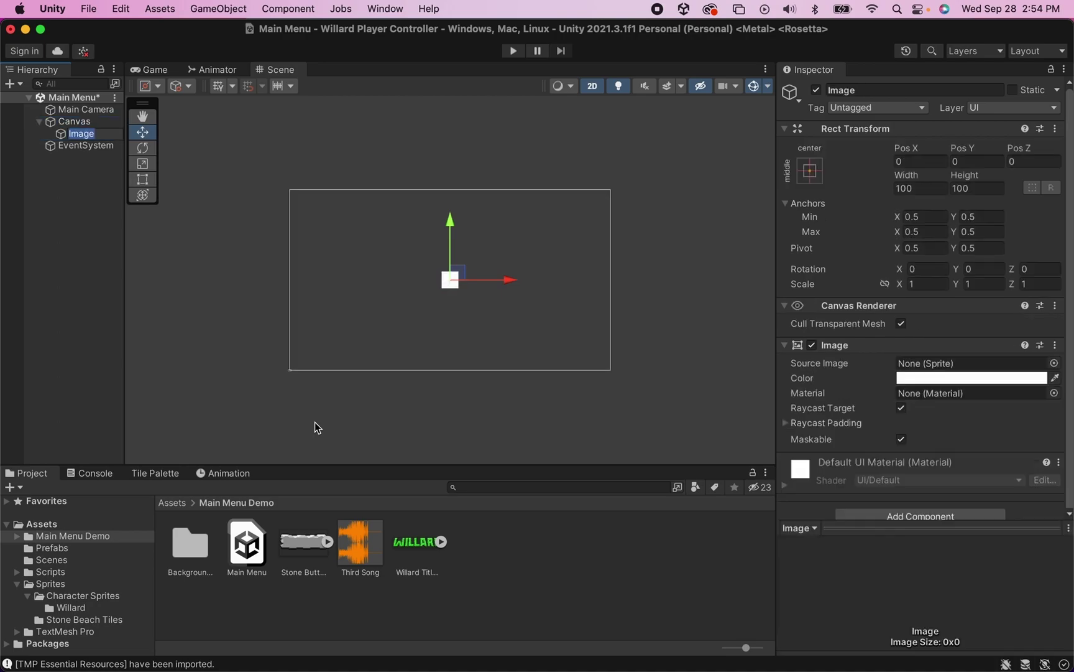
{"action": "double_click", "coordinate": [900, 90]}
{"action": "type", "text": "Title"}
{"action": "key", "text": "Return"}
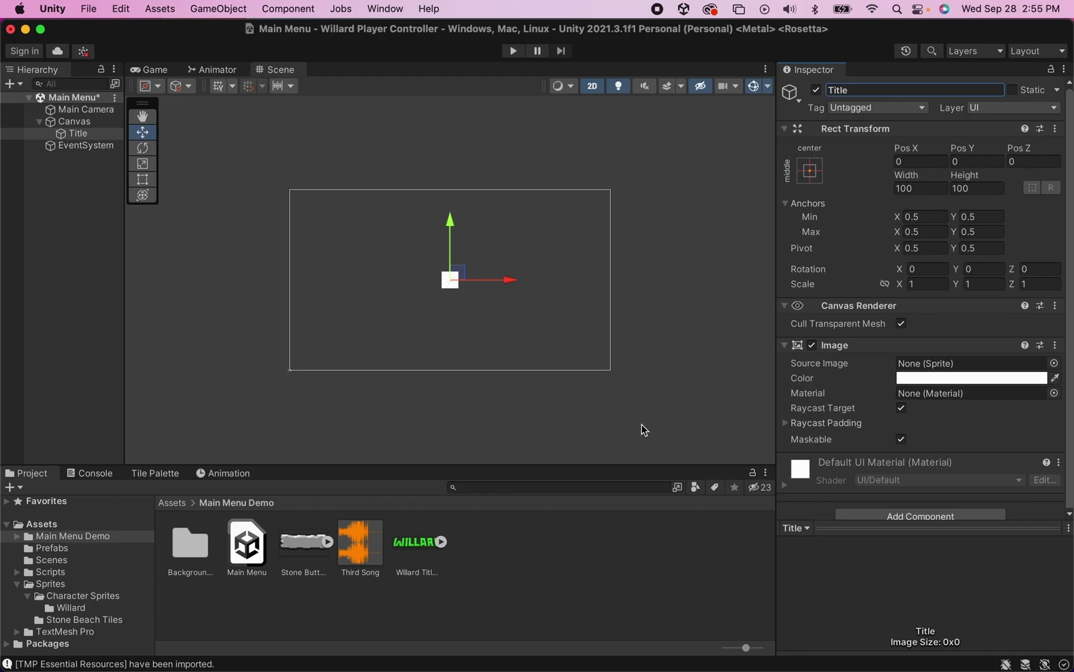
Step: Assign the Willard Title sprite to the Title image, enlarge it and move it near the top
{"action": "left_click_drag", "start_coordinate": [407, 545], "coordinate": [931, 366]}
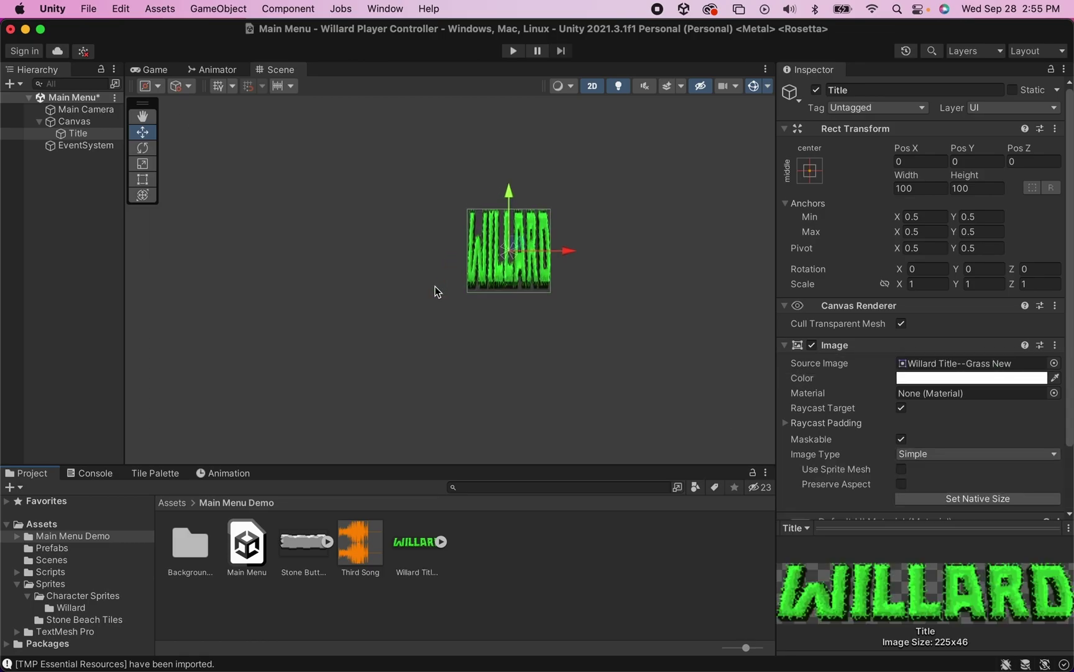
{"action": "scroll", "coordinate": [435, 290], "scroll_direction": "down", "scroll_amount": 5}
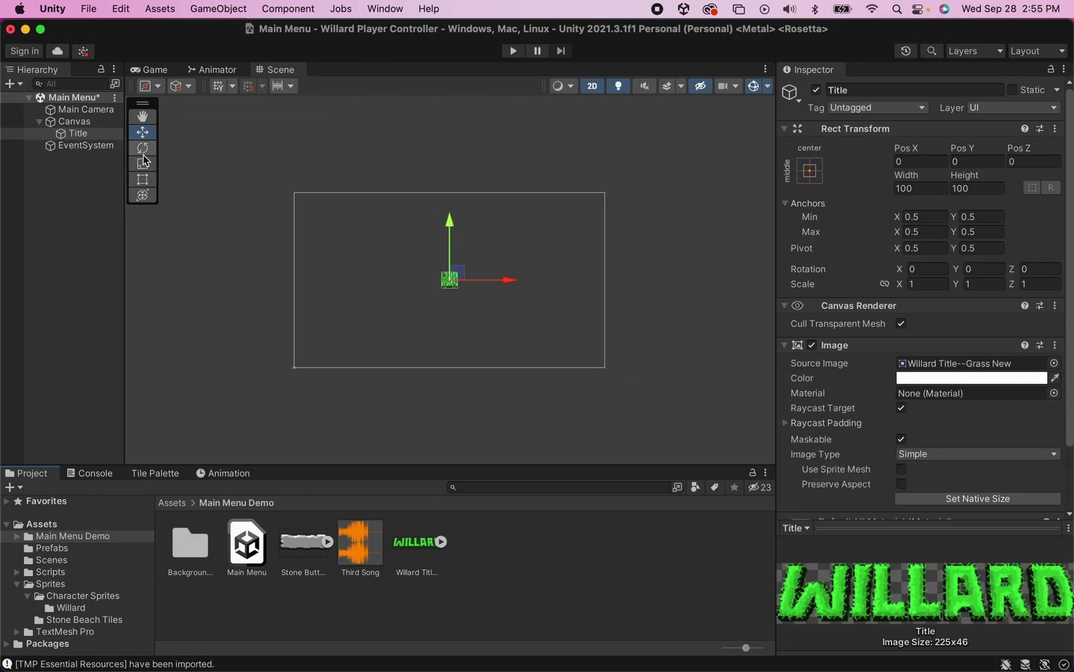
{"action": "left_click", "coordinate": [143, 179]}
{"action": "left_click_drag", "start_coordinate": [458, 272], "coordinate": [604, 257]}
{"action": "left_click", "coordinate": [142, 132]}
{"action": "left_click_drag", "start_coordinate": [526, 286], "coordinate": [457, 258]}
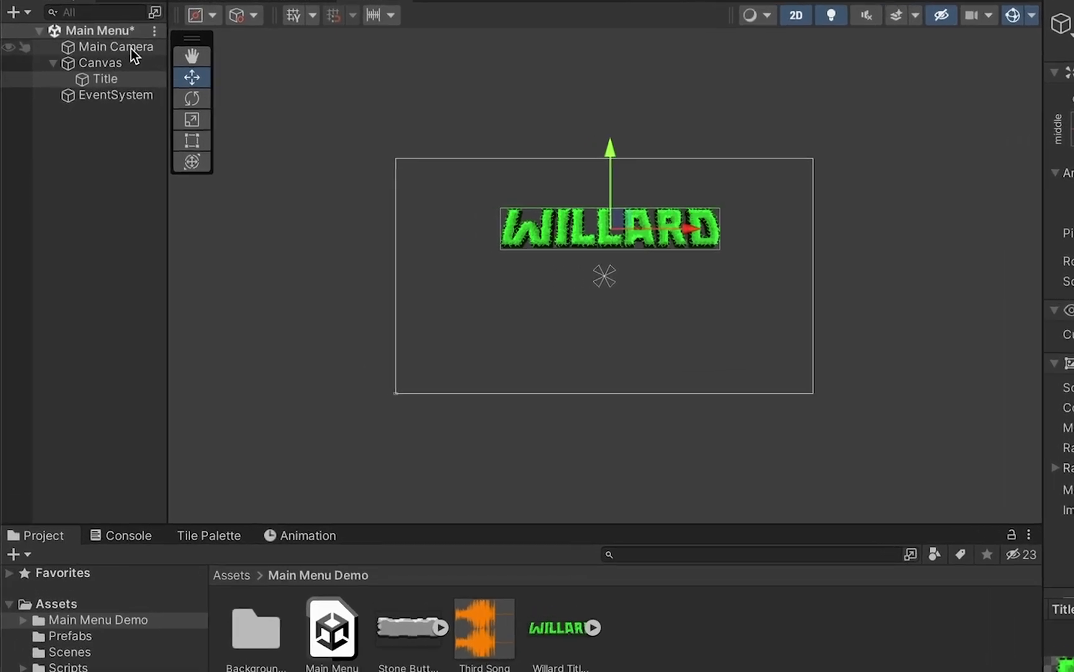
Step: Add a Button - TextMeshPro under the Canvas and move it down-left below the title
{"action": "left_click", "coordinate": [91, 122]}
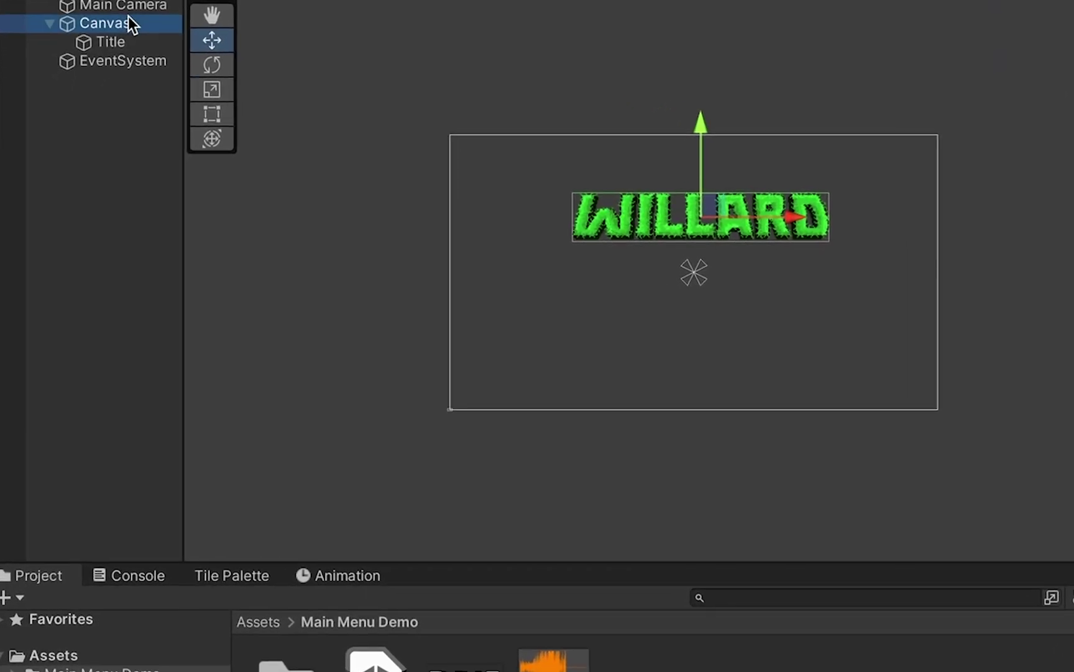
{"action": "right_click", "coordinate": [115, 28]}
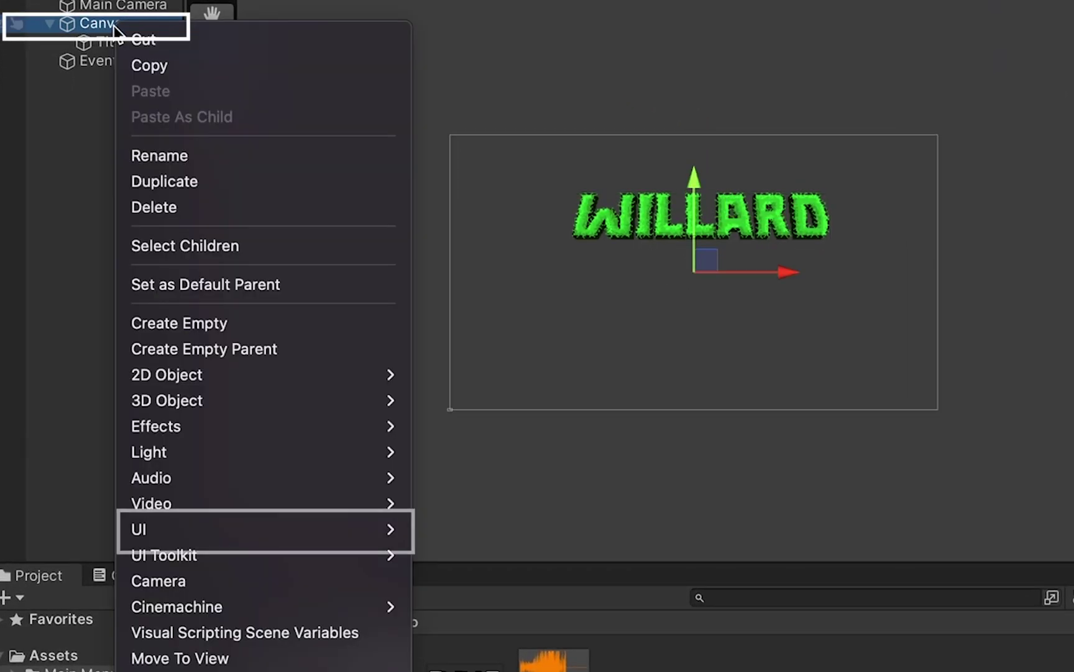
{"action": "mouse_move", "coordinate": [221, 532]}
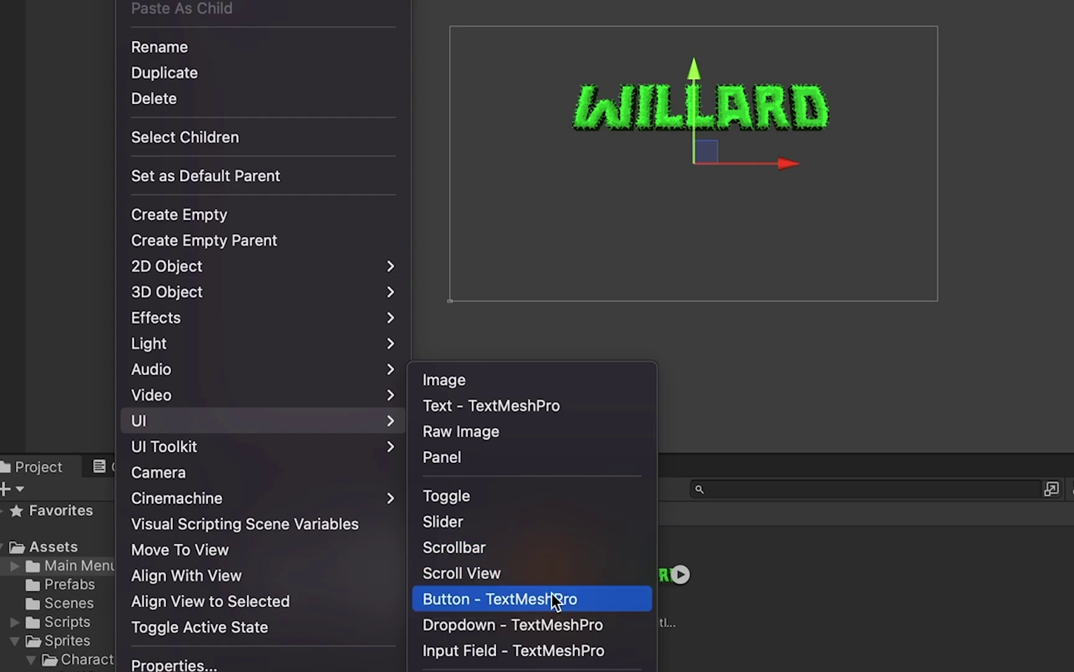
{"action": "left_click", "coordinate": [551, 597]}
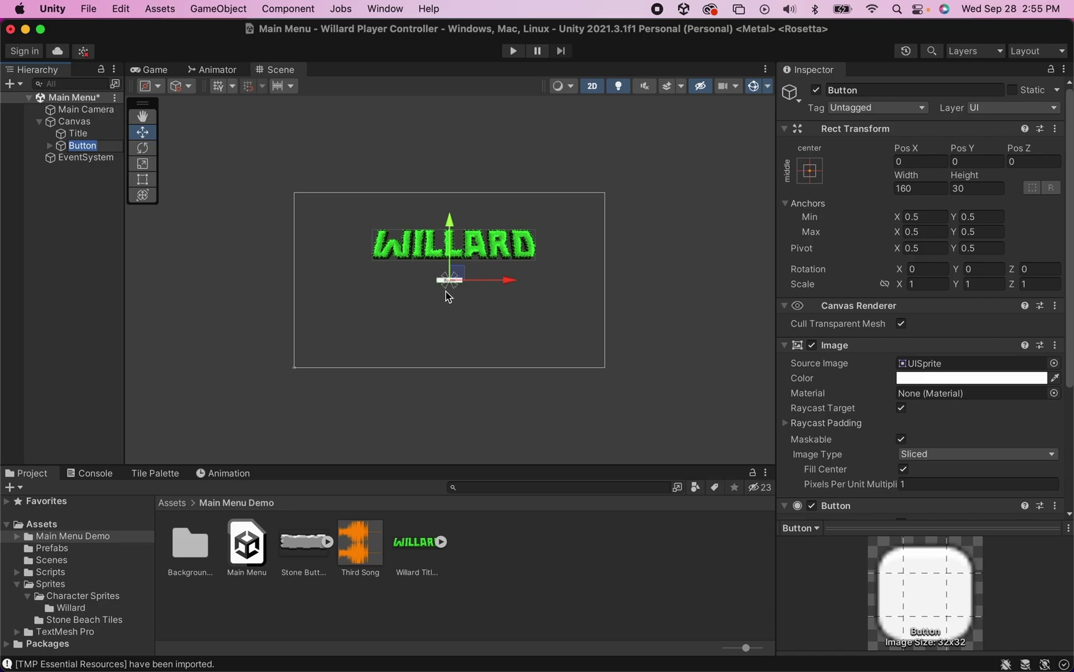
{"action": "scroll", "coordinate": [447, 297], "scroll_direction": "up", "scroll_amount": 5}
{"action": "scroll", "coordinate": [451, 286], "scroll_direction": "down", "scroll_amount": 2}
{"action": "left_click_drag", "start_coordinate": [447, 286], "coordinate": [323, 315]}
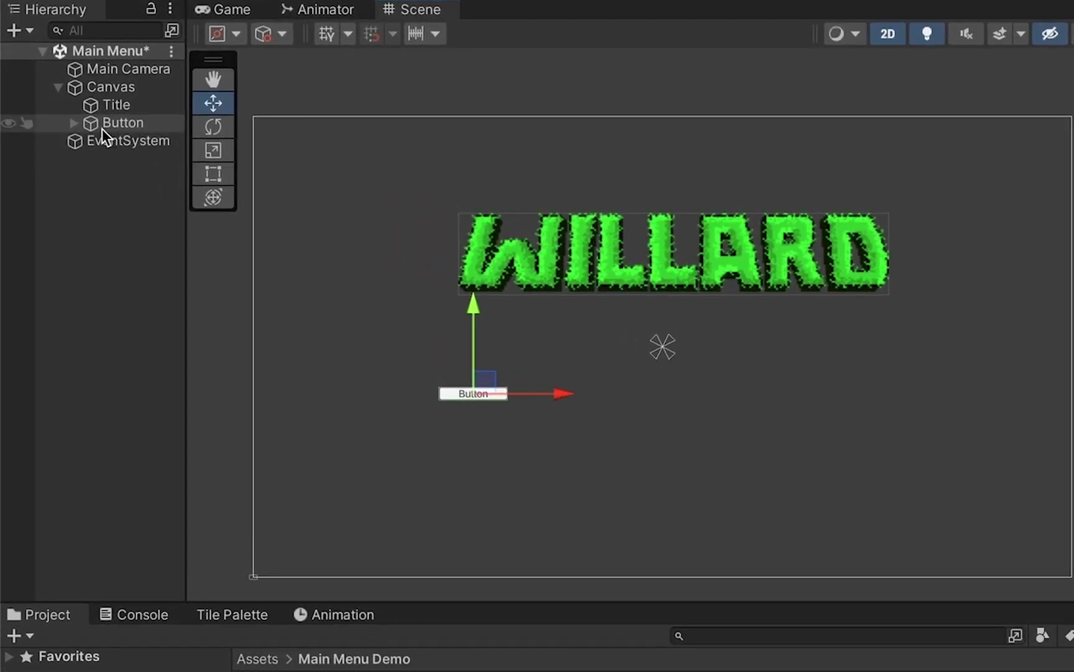
Step: Change the button's label text to 'Start Game'
{"action": "left_click", "coordinate": [73, 123]}
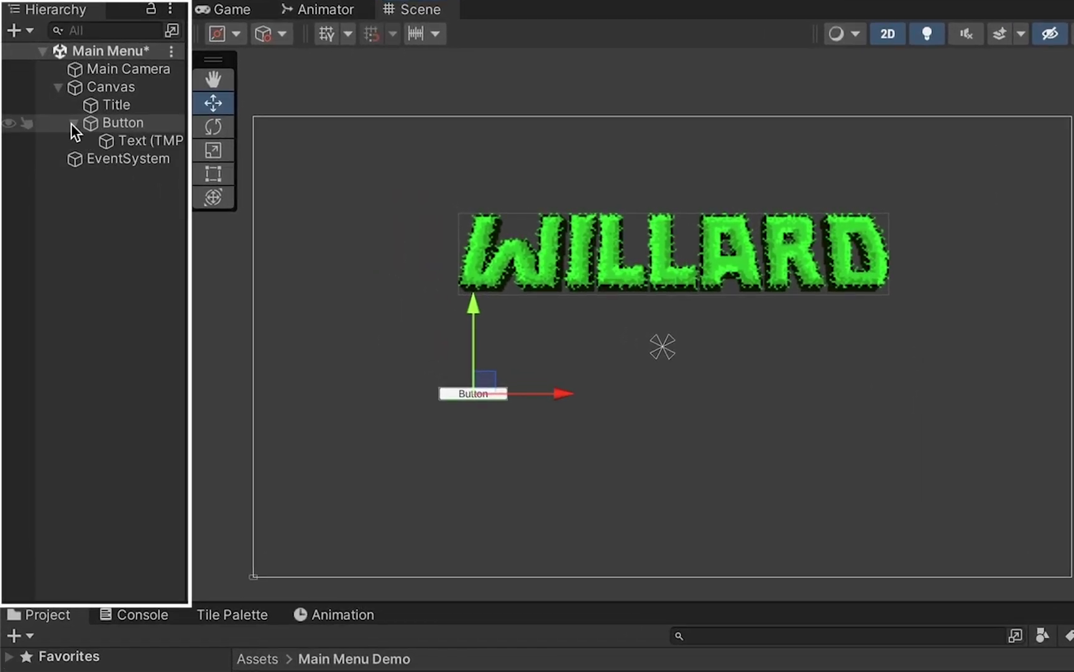
{"action": "left_click", "coordinate": [135, 135]}
{"action": "left_click", "coordinate": [132, 125]}
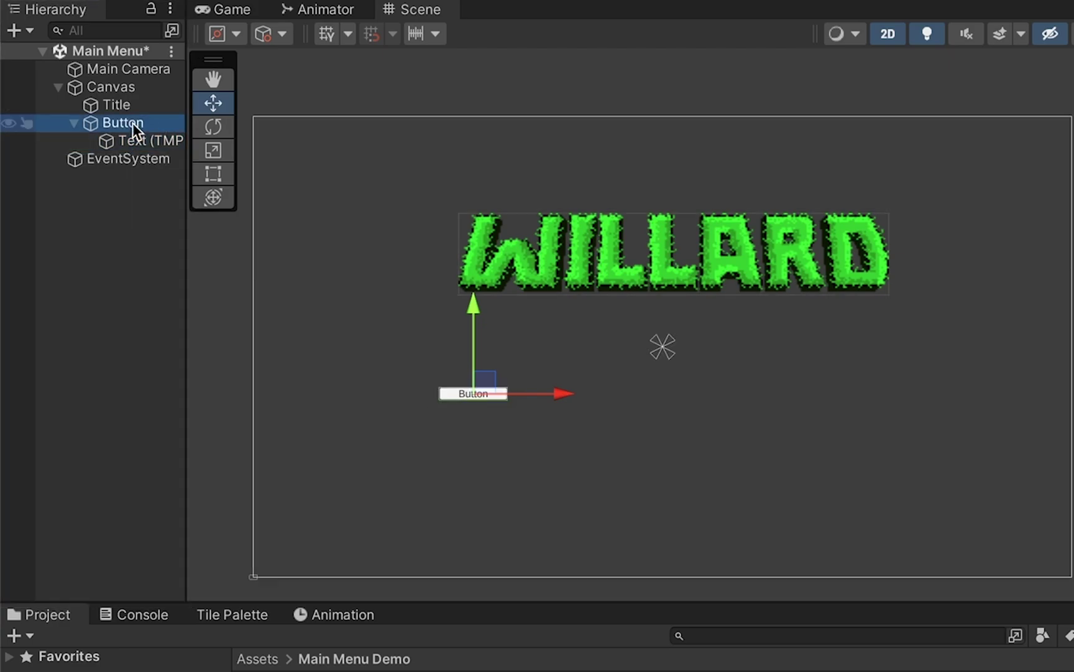
{"action": "left_click", "coordinate": [138, 141]}
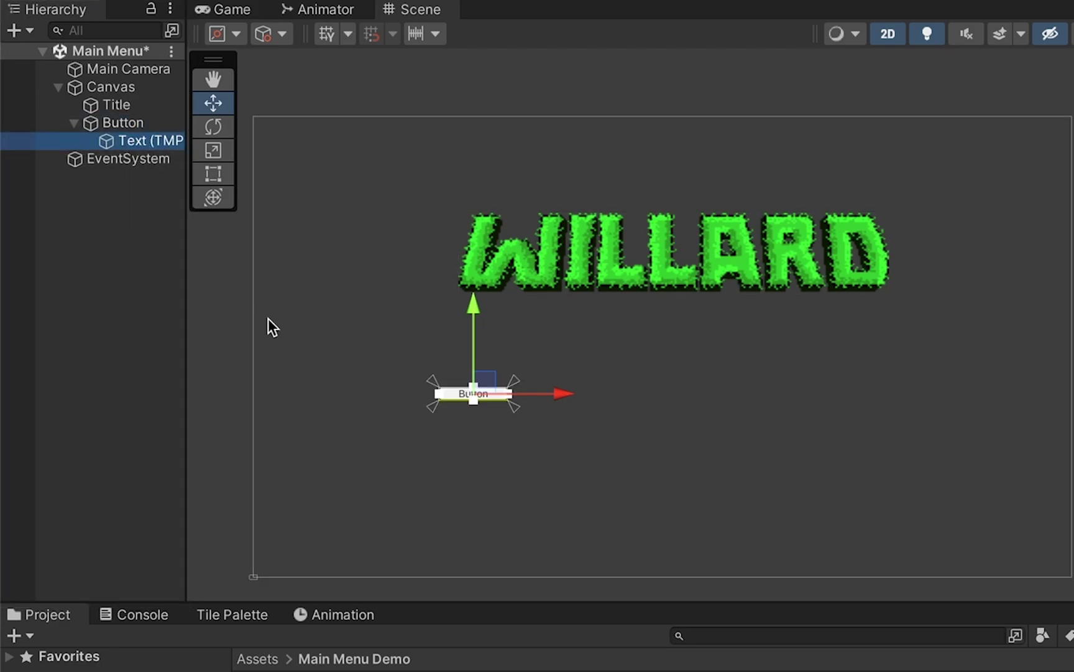
{"action": "type", "text": "Start Game"}
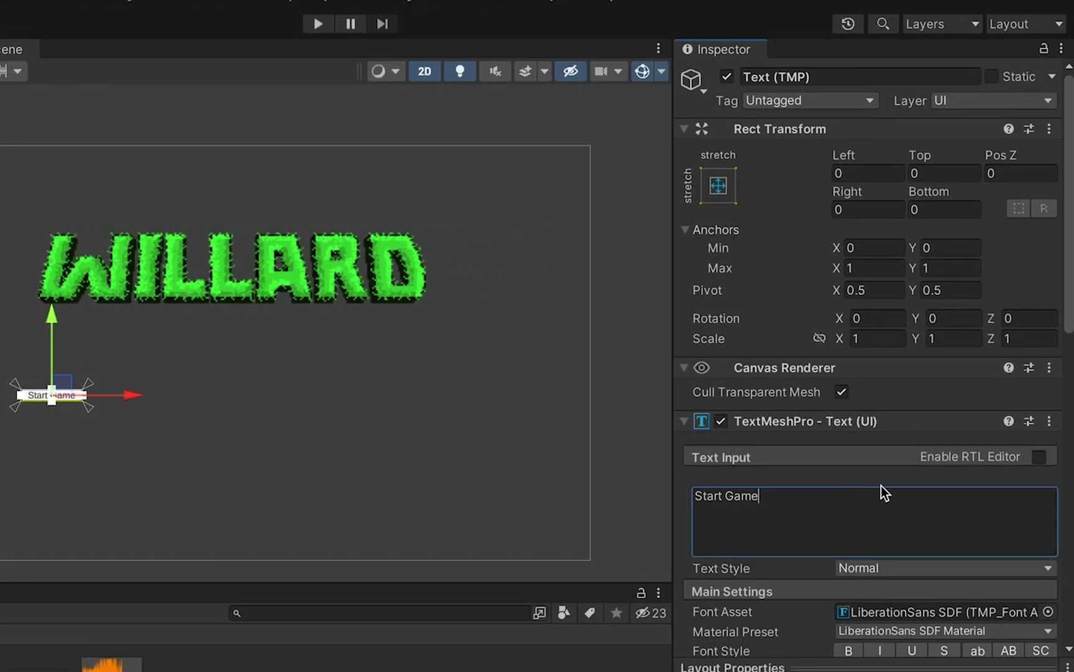
Step: Make the Start Game label bold at size 48 and enlarge the button to fit
{"action": "scroll", "coordinate": [882, 492], "scroll_direction": "down", "scroll_amount": 5}
{"action": "left_click", "coordinate": [849, 411]}
{"action": "left_click", "coordinate": [855, 432]}
{"action": "type", "text": "48"}
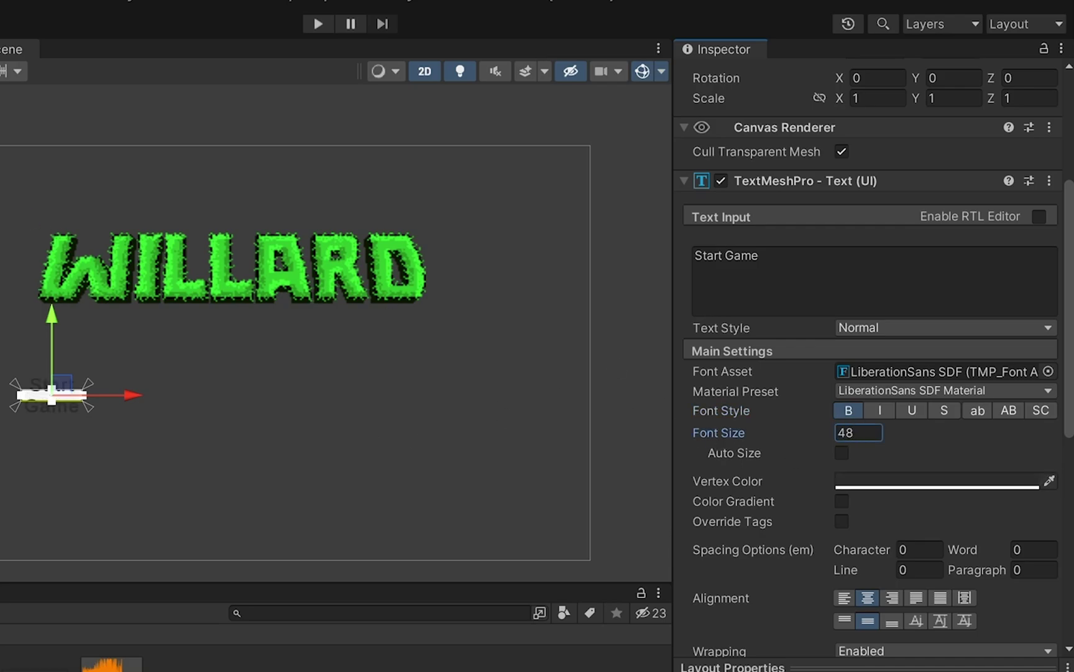
{"action": "type", "text": "t"}
{"action": "left_click", "coordinate": [52, 395]}
{"action": "left_click_drag", "start_coordinate": [81, 400], "coordinate": [103, 432]}
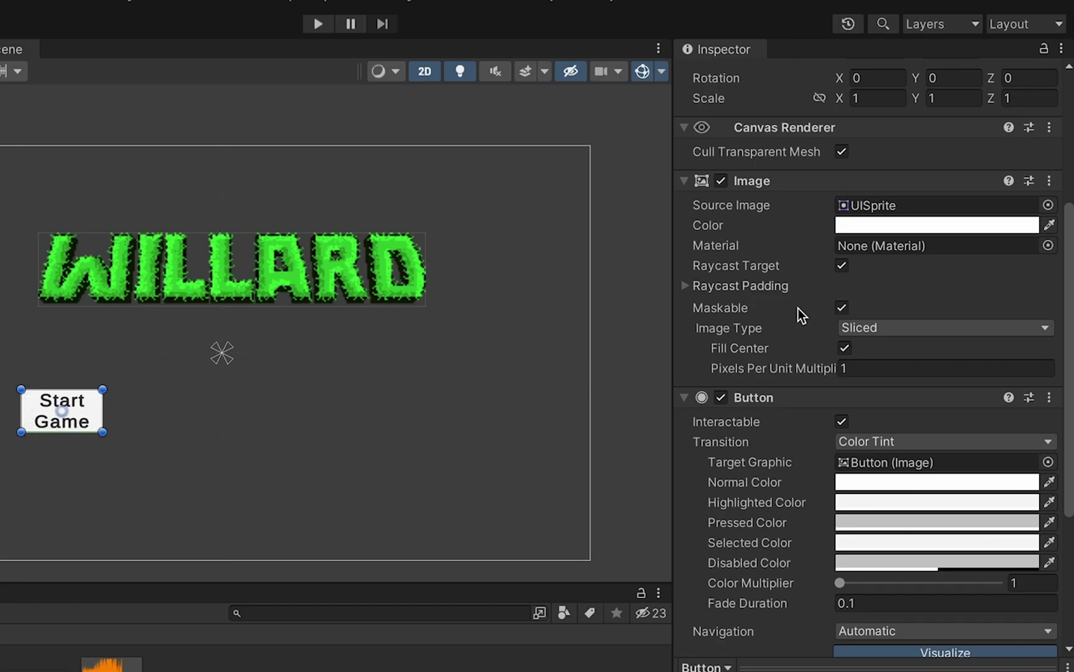
Step: Tint the Start Game button red, darken its highlight colour to grey, and test it in Play mode
{"action": "left_click", "coordinate": [883, 225]}
{"action": "left_click", "coordinate": [972, 346]}
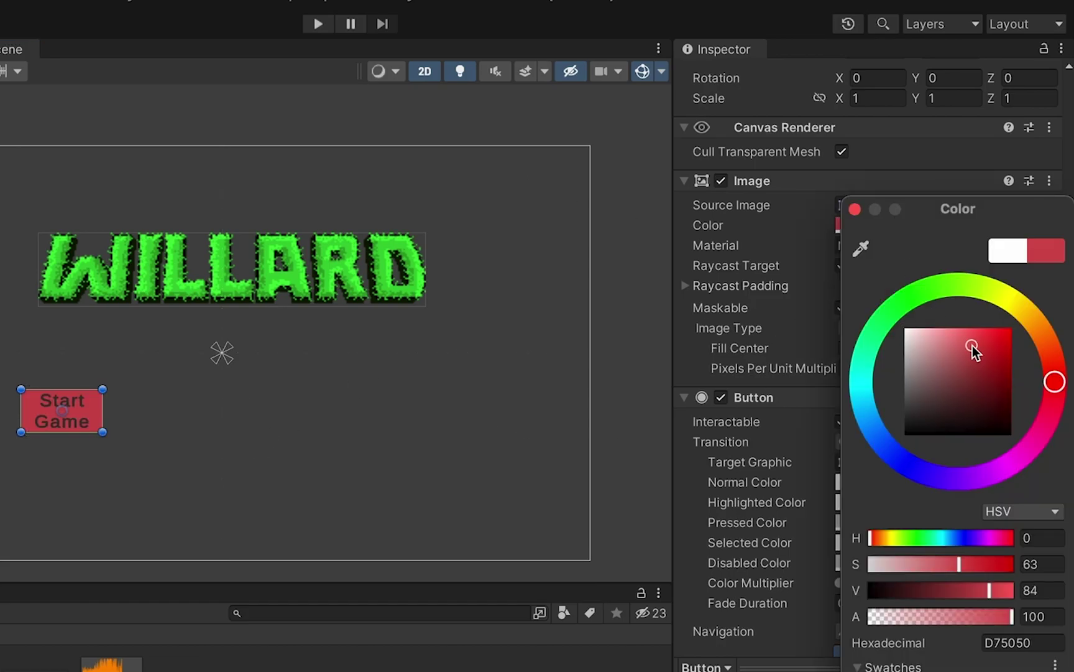
{"action": "left_click", "coordinate": [855, 209]}
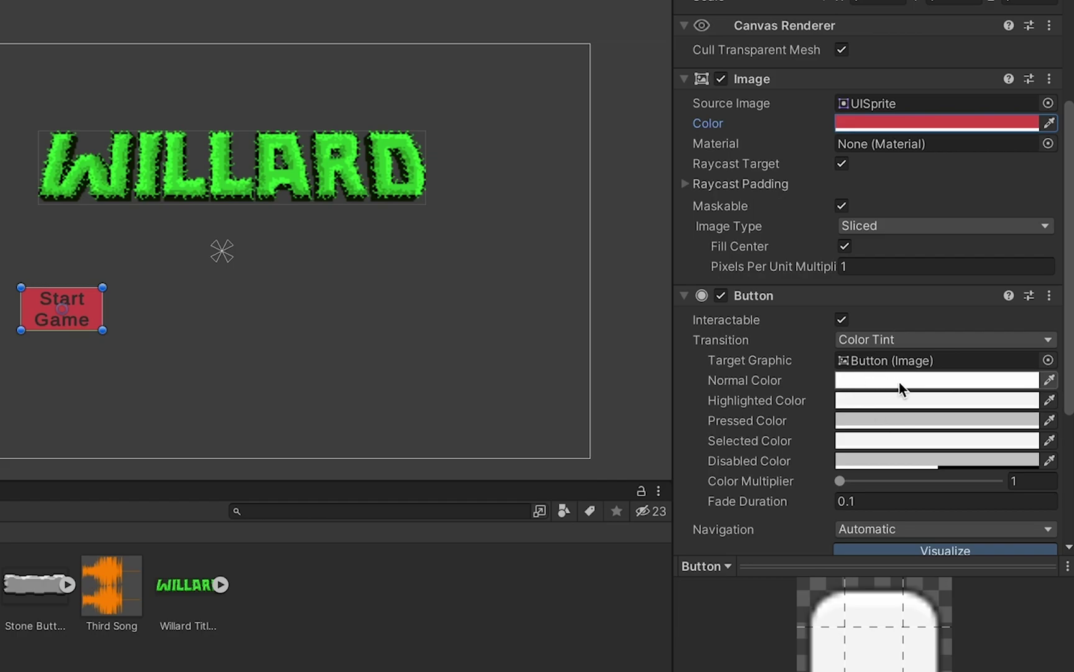
{"action": "left_click", "coordinate": [878, 401]}
{"action": "left_click_drag", "start_coordinate": [997, 641], "coordinate": [925, 644]}
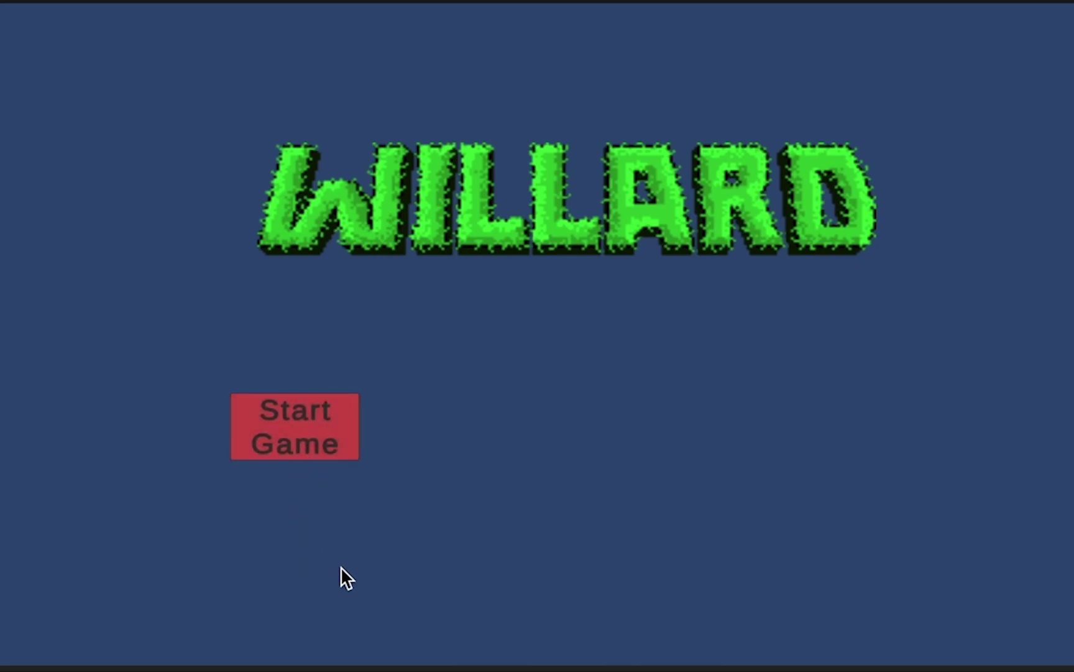
{"action": "left_click", "coordinate": [319, 442]}
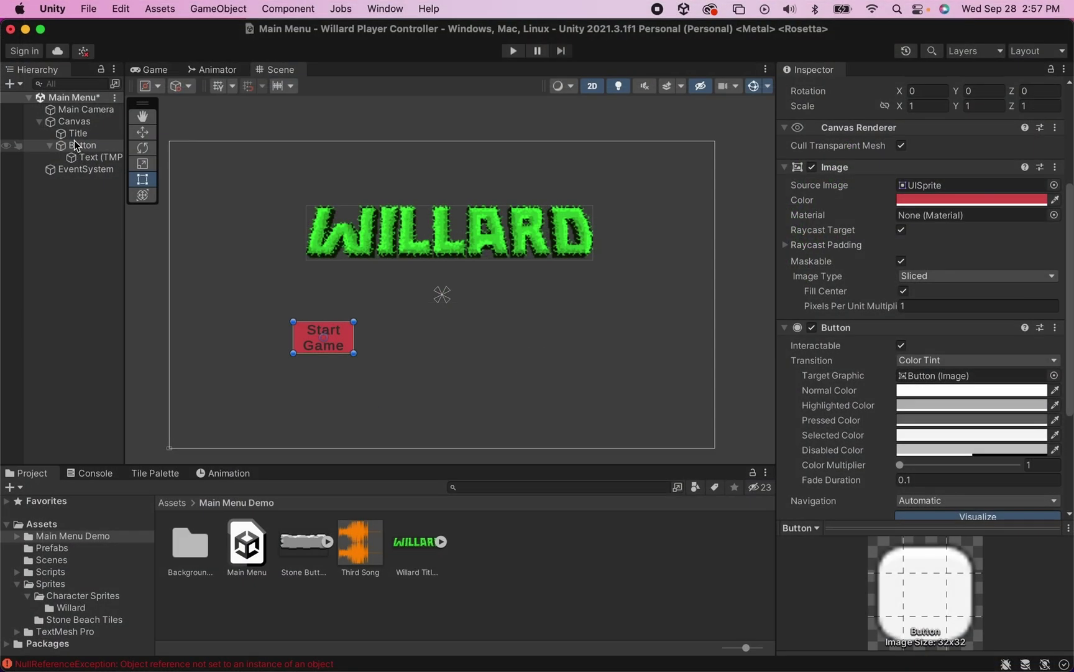
Step: Duplicate the Start Game button and change the copy's label to 'Options'
{"action": "left_click", "coordinate": [76, 145]}
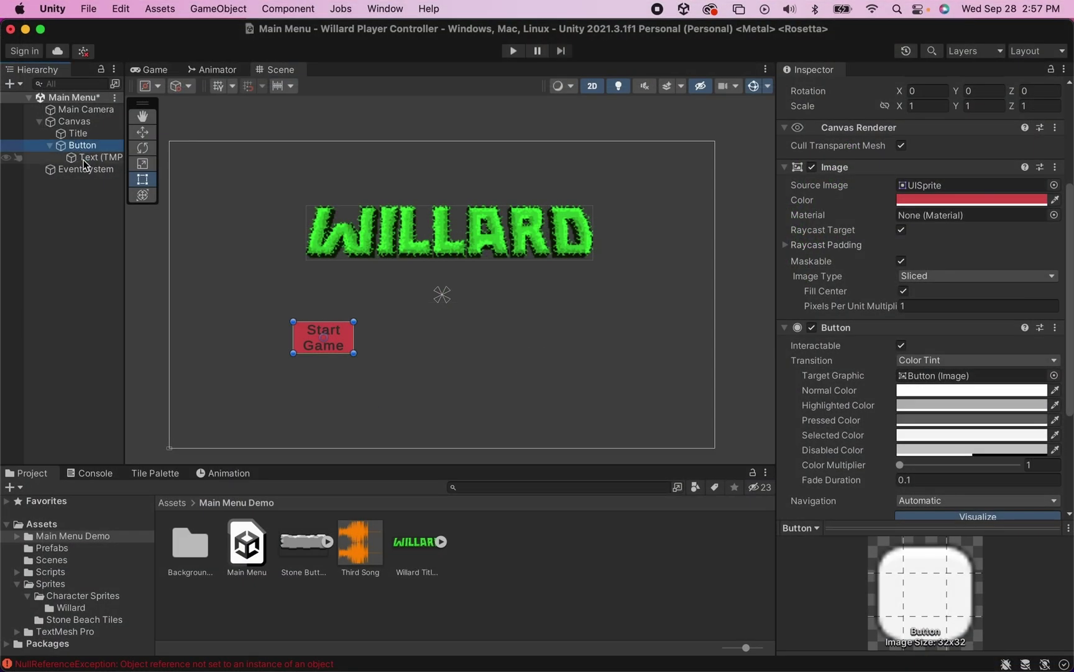
{"action": "key", "text": "super+d"}
{"action": "left_click", "coordinate": [50, 170]}
{"action": "left_click", "coordinate": [93, 181]}
{"action": "left_click", "coordinate": [873, 242]}
{"action": "type", "text": "Options"}
{"action": "key", "text": "Return"}
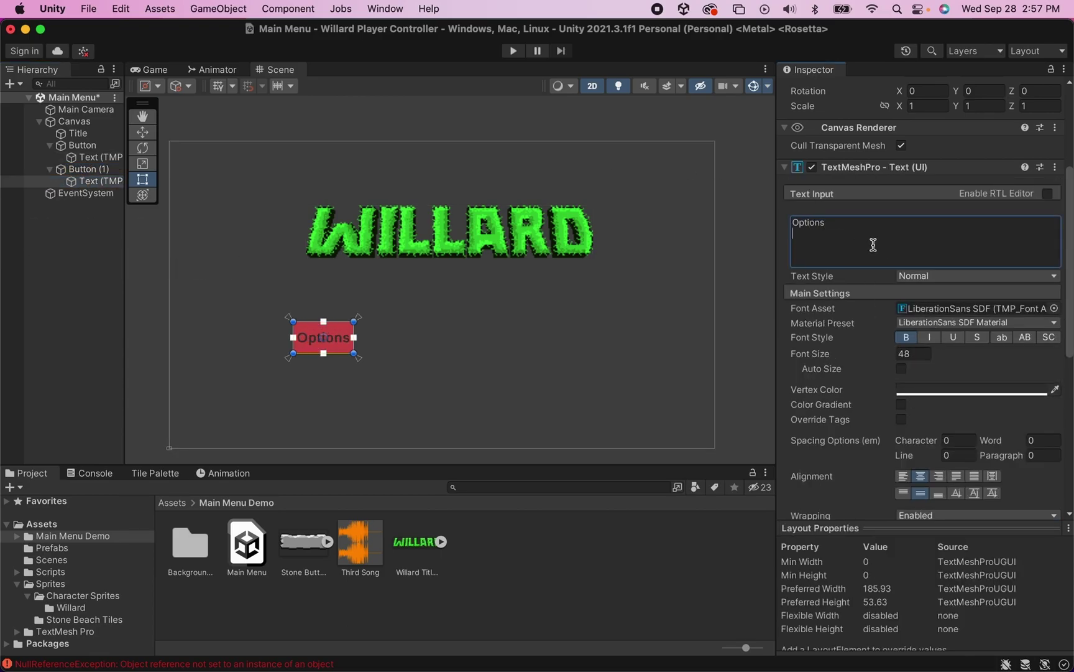
Step: Move the Options button right of Start Game and rename the buttons Start Button and Options Button
{"action": "left_click", "coordinate": [143, 132]}
{"action": "left_click", "coordinate": [319, 329]}
{"action": "left_click_drag", "start_coordinate": [383, 341], "coordinate": [611, 345]}
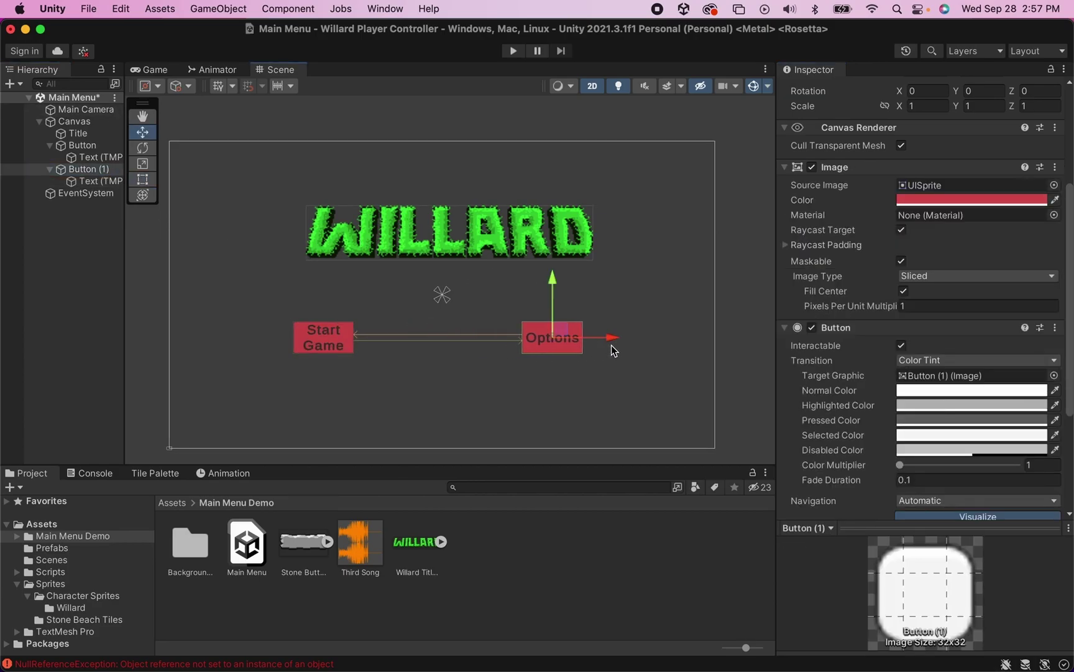
{"action": "left_click", "coordinate": [551, 335]}
{"action": "left_click", "coordinate": [80, 149]}
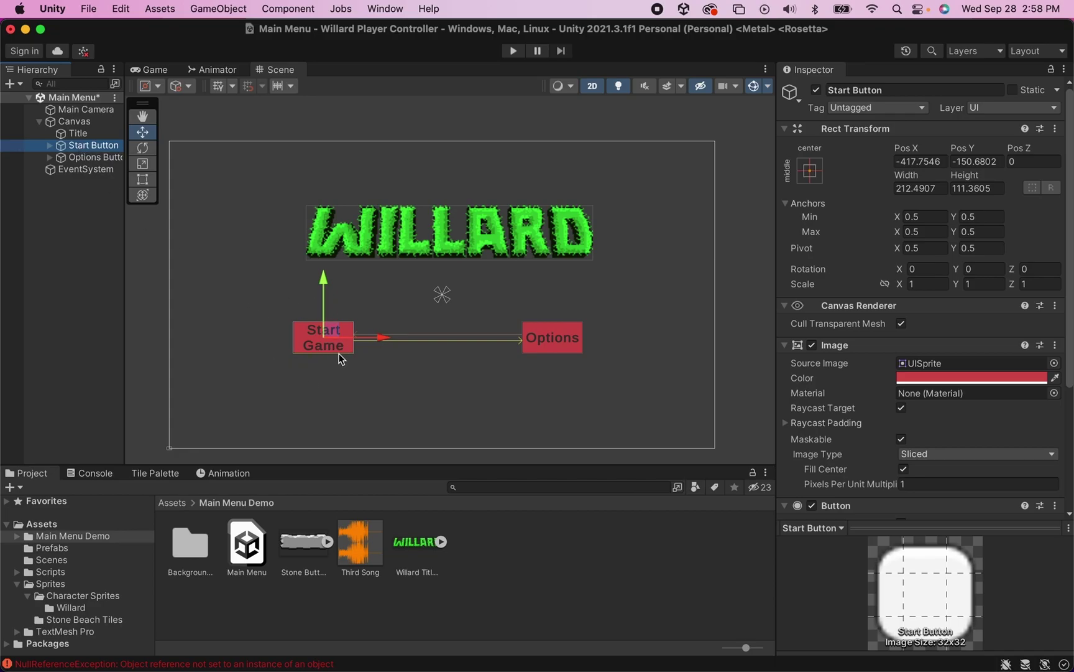
Step: Set the Start button's Source Image to the Stone Button sprite
{"action": "left_click", "coordinate": [298, 546]}
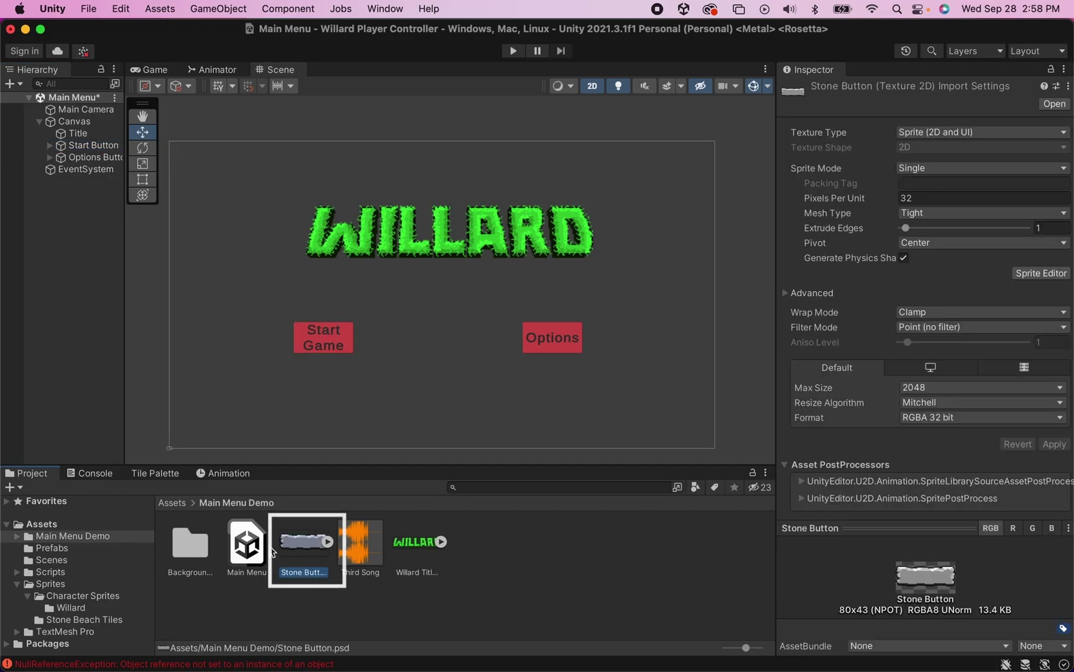
{"action": "left_click", "coordinate": [336, 336]}
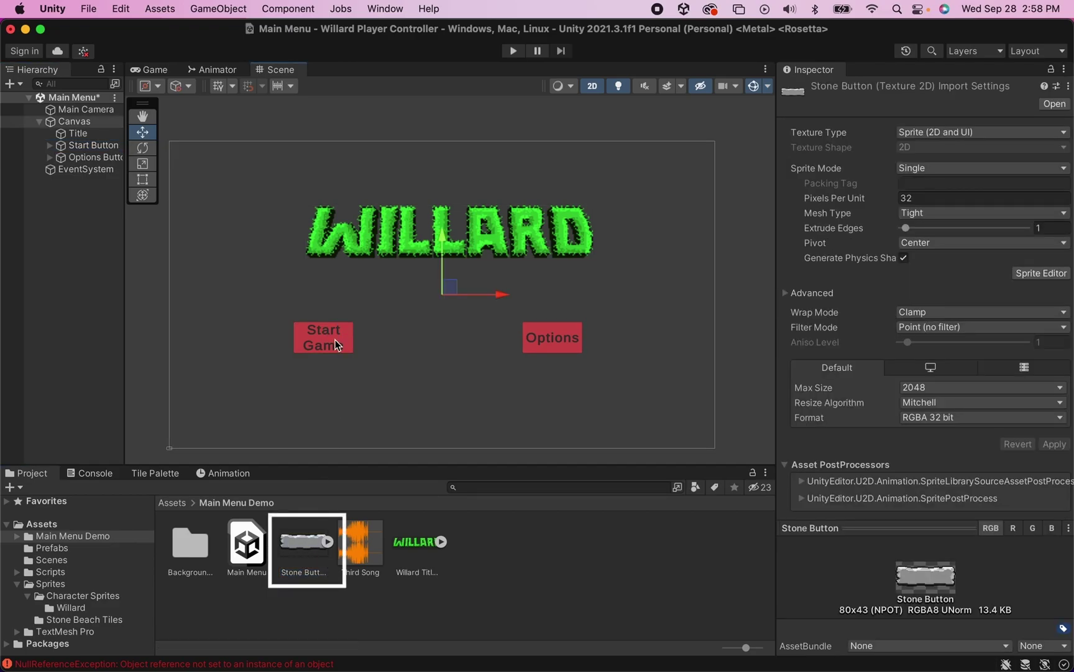
{"action": "left_click_drag", "start_coordinate": [310, 574], "coordinate": [92, 145]}
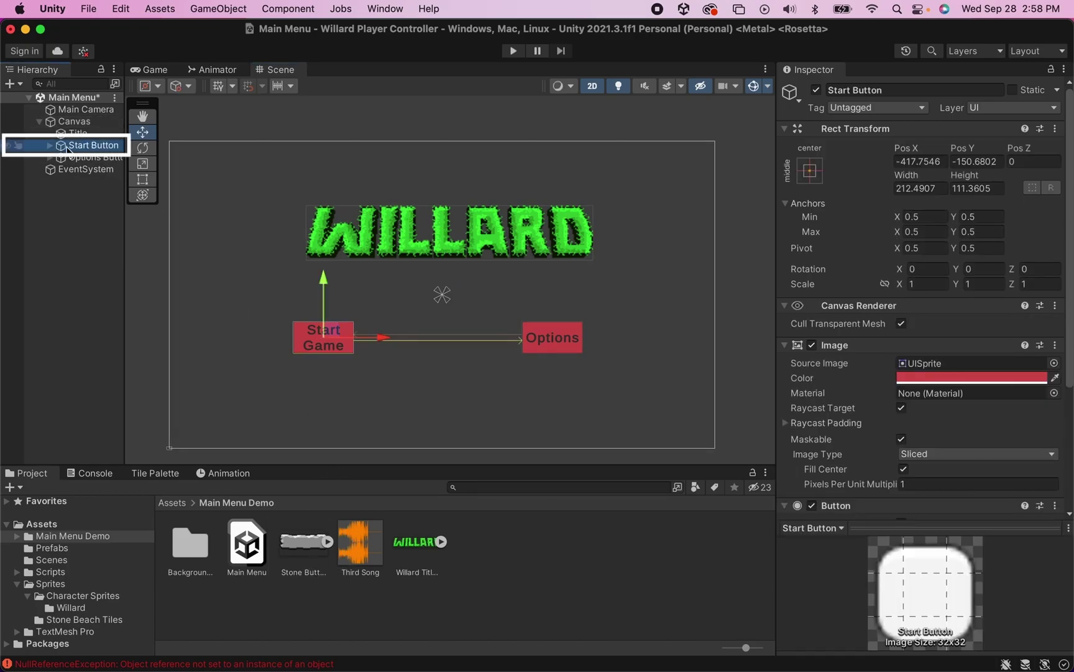
{"action": "scroll", "coordinate": [883, 428], "scroll_direction": "down", "scroll_amount": 2}
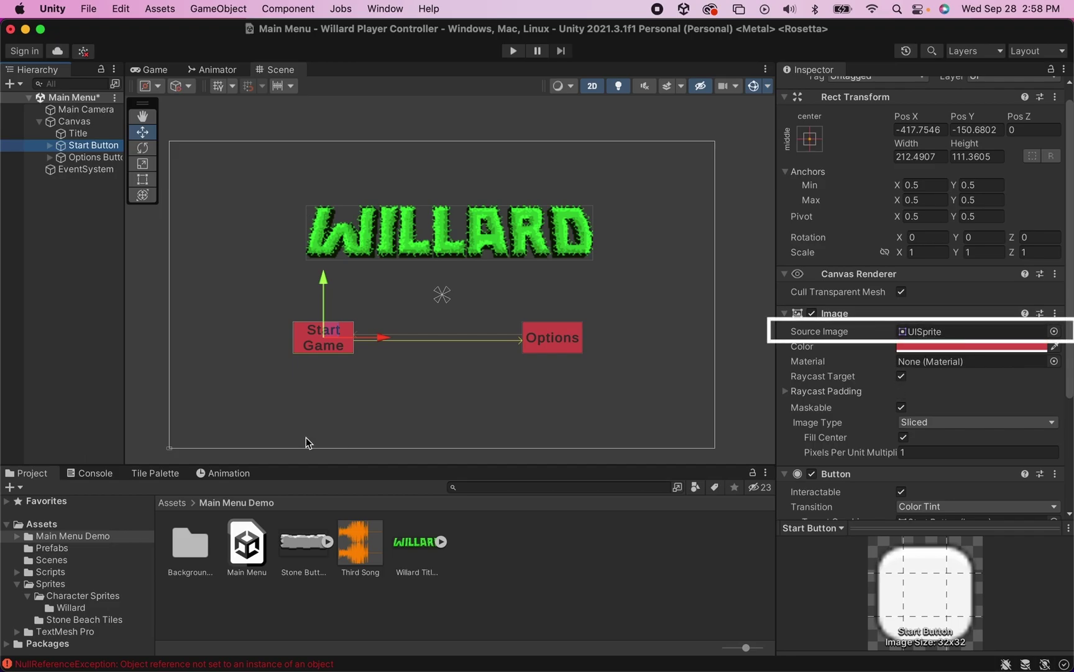
{"action": "left_click_drag", "start_coordinate": [300, 544], "coordinate": [941, 335]}
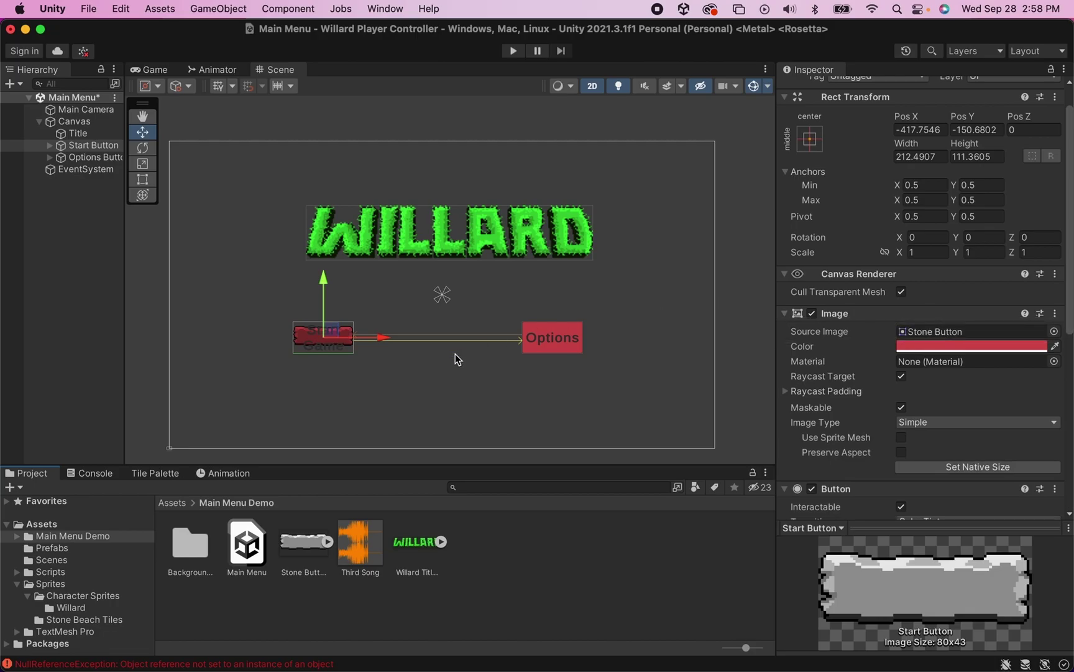
{"action": "scroll", "coordinate": [359, 349], "scroll_direction": "up", "scroll_amount": 5}
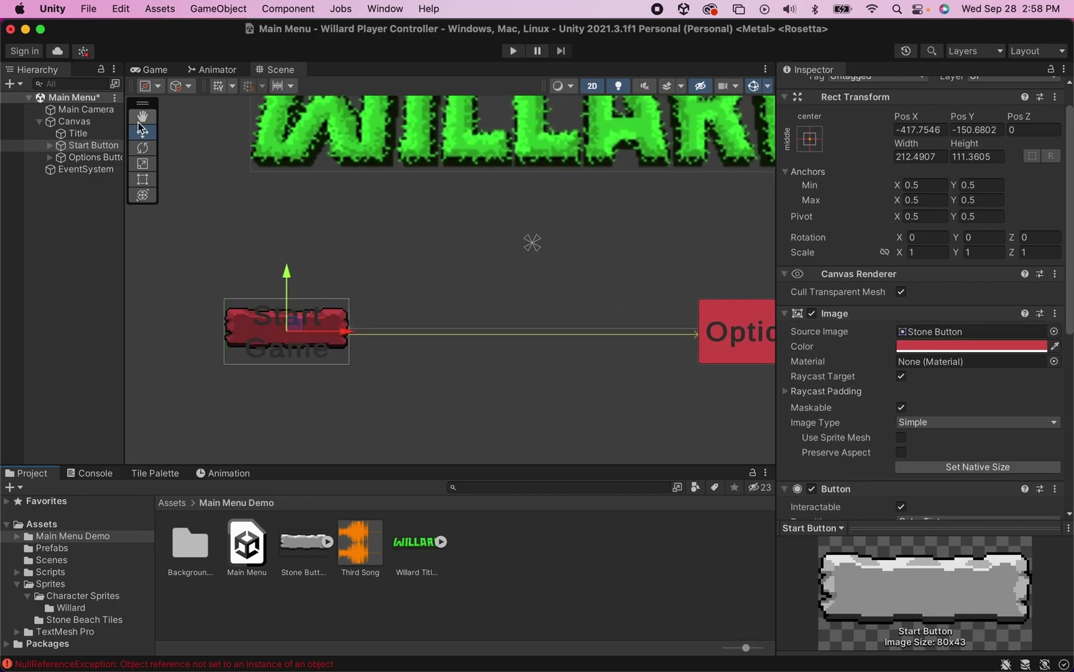
Step: Enlarge the Start button's stone frame with the Rect Tool and set its Image colour to white
{"action": "left_click", "coordinate": [142, 180]}
{"action": "left_click_drag", "start_coordinate": [224, 300], "coordinate": [211, 255]}
{"action": "left_click_drag", "start_coordinate": [349, 366], "coordinate": [414, 427]}
{"action": "scroll", "coordinate": [438, 327], "scroll_direction": "down", "scroll_amount": 6}
{"action": "scroll", "coordinate": [438, 326], "scroll_direction": "up", "scroll_amount": 1}
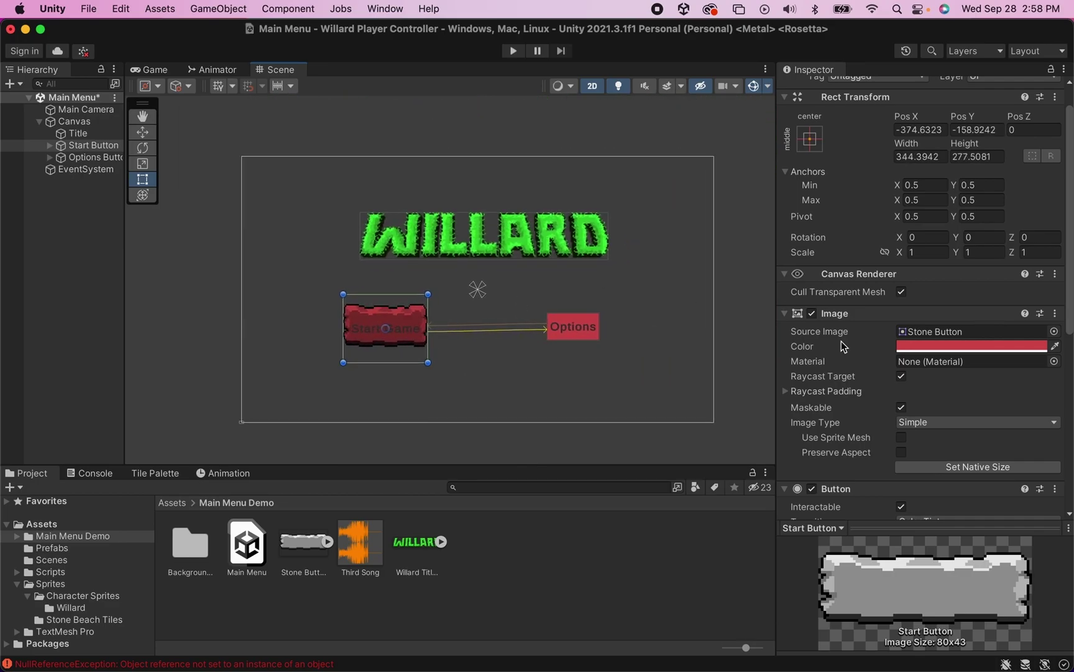
{"action": "left_click", "coordinate": [932, 348]}
{"action": "left_click_drag", "start_coordinate": [1004, 408], "coordinate": [914, 383]}
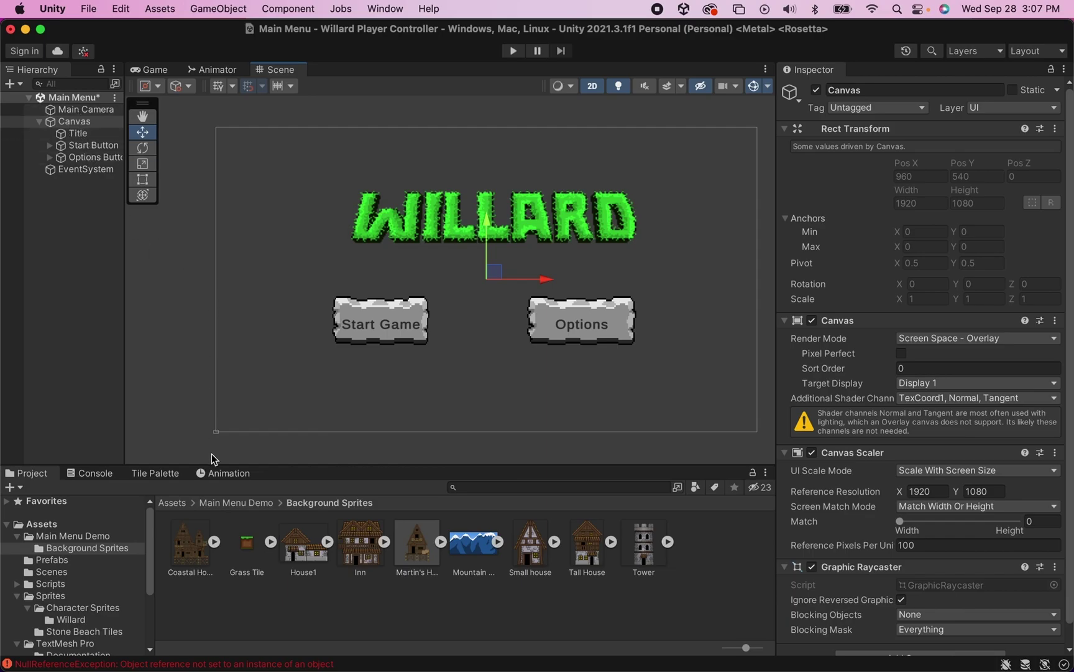
Step: Place the Mountain Background sprite in the scene and stretch it to cover the canvas
{"action": "scroll", "coordinate": [216, 431], "scroll_direction": "up", "scroll_amount": 3}
{"action": "scroll", "coordinate": [204, 414], "scroll_direction": "down", "scroll_amount": 5}
{"action": "left_click", "coordinate": [223, 269]}
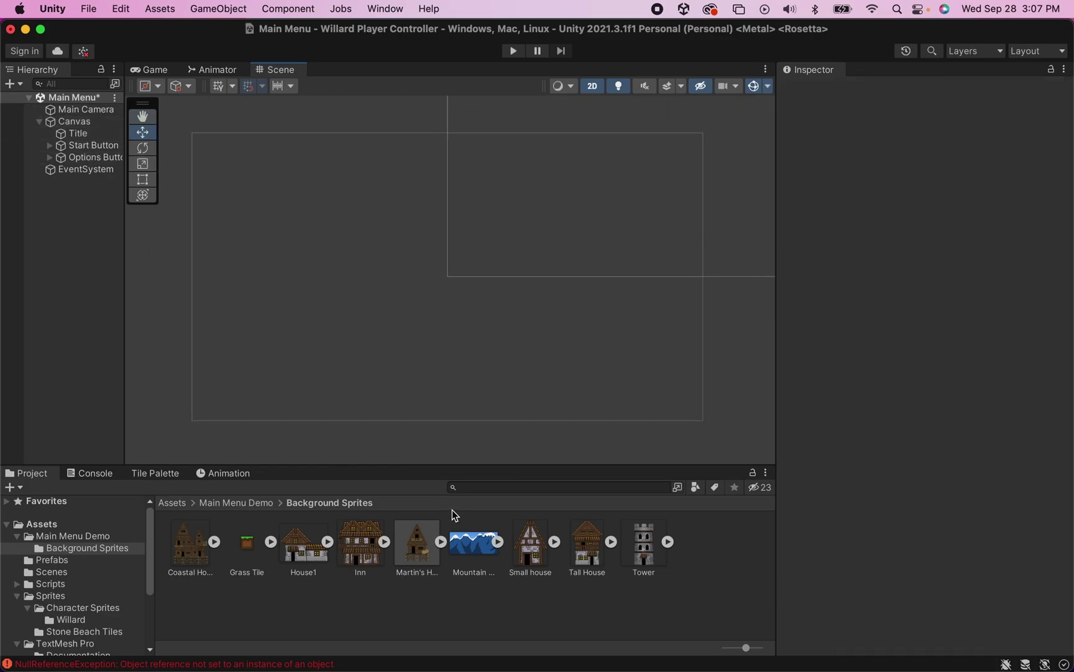
{"action": "left_click_drag", "start_coordinate": [471, 540], "coordinate": [398, 245]}
{"action": "key", "text": "t"}
{"action": "left_click_drag", "start_coordinate": [643, 356], "coordinate": [720, 425]}
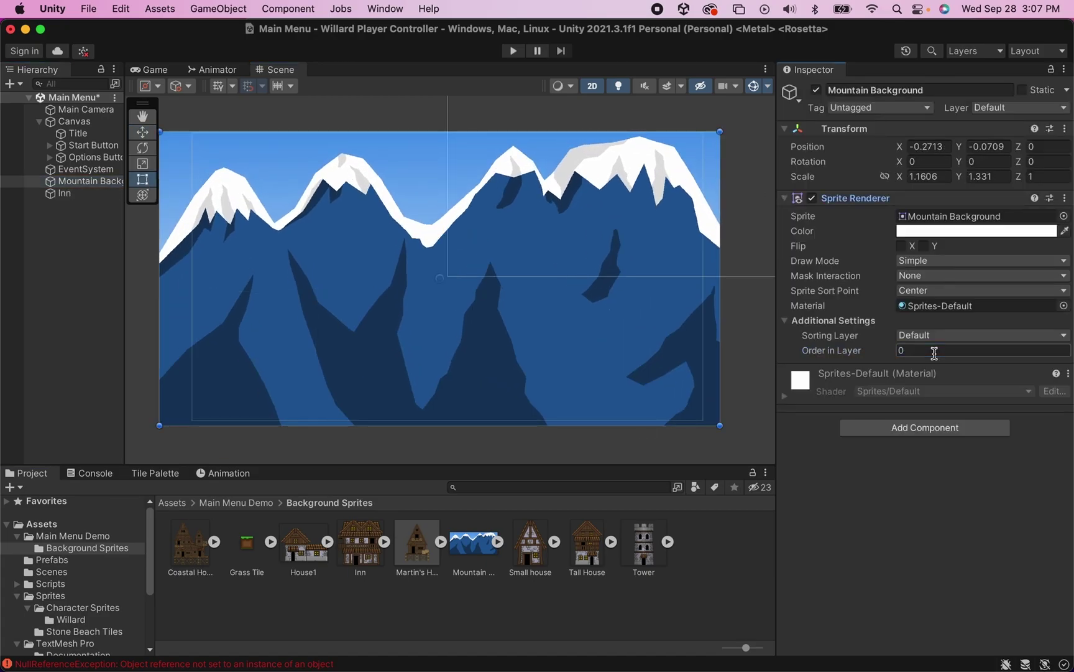
Step: Line up the Inn, House1, Small house and Tall House sprites along the scene's bottom
{"action": "left_click", "coordinate": [64, 193]}
{"action": "left_click_drag", "start_coordinate": [303, 541], "coordinate": [390, 357]}
{"action": "left_click_drag", "start_coordinate": [531, 541], "coordinate": [504, 354]}
{"action": "left_click_drag", "start_coordinate": [587, 541], "coordinate": [603, 342]}
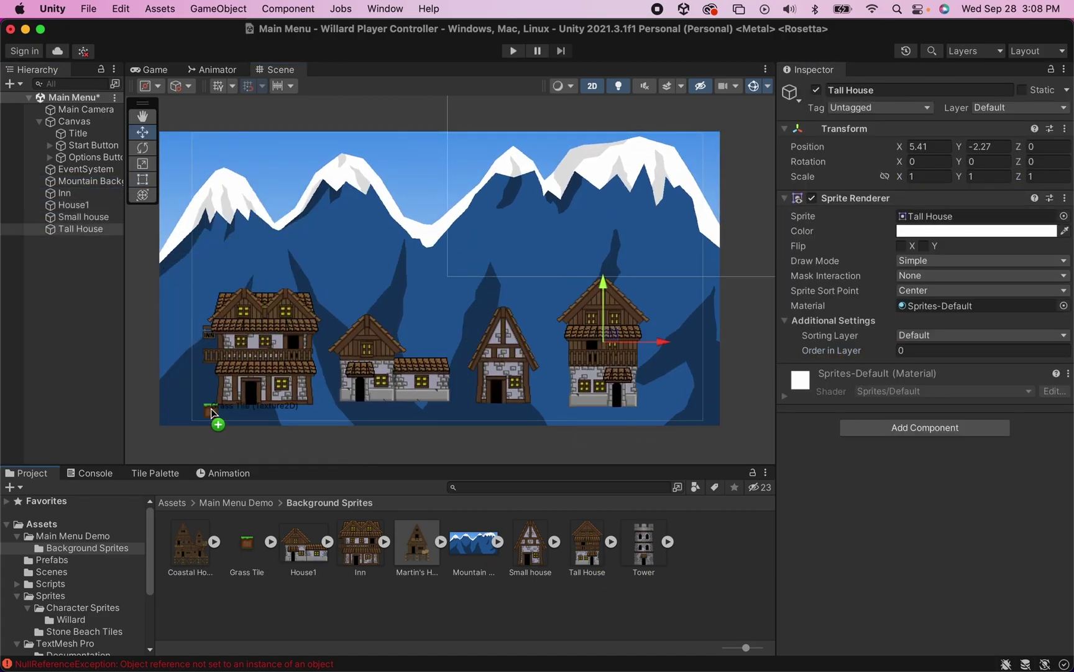